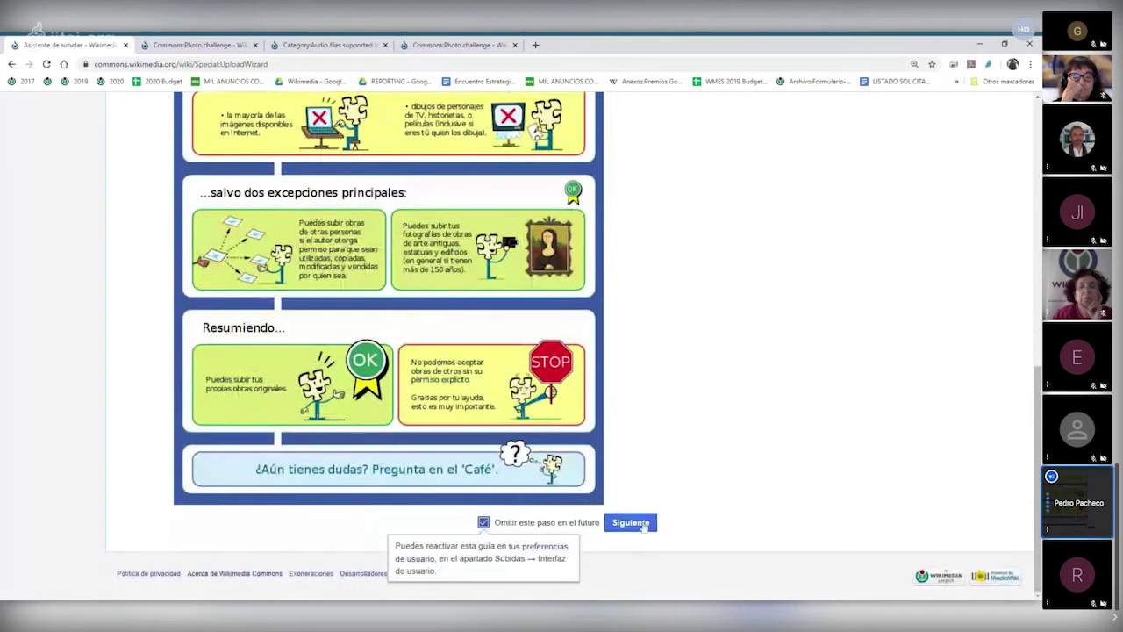
Move on from the introductory guide and advance the uploaded photos "Premios Goya 2020 - Jorge Sanz-2.jpg" and "-3.jpg" to the release rights stage
click(644, 524)
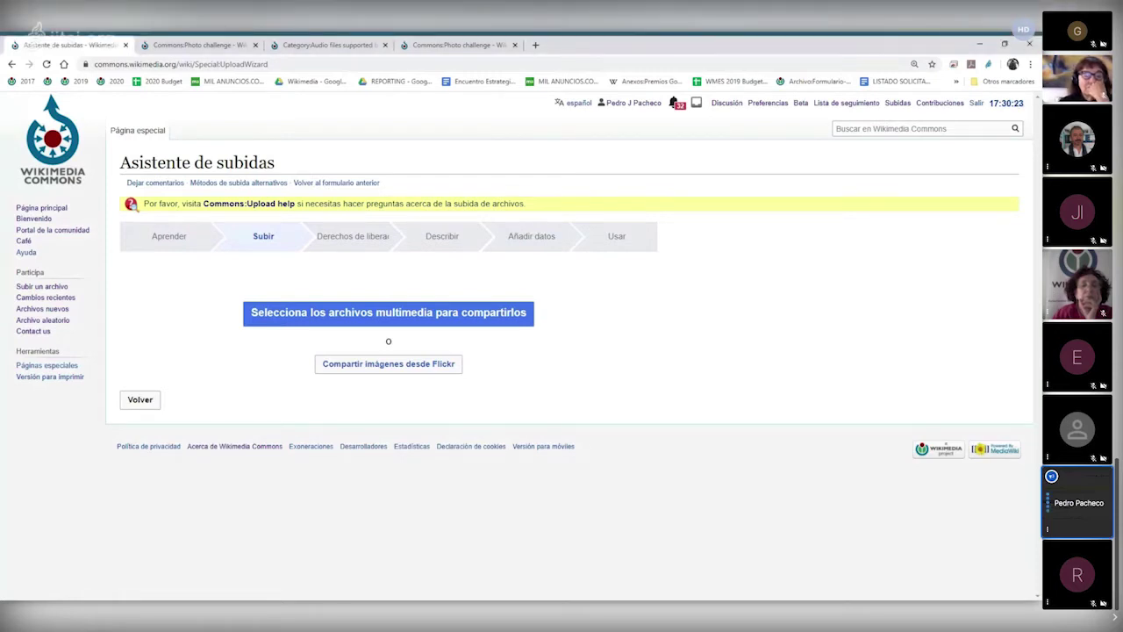
click(546, 368)
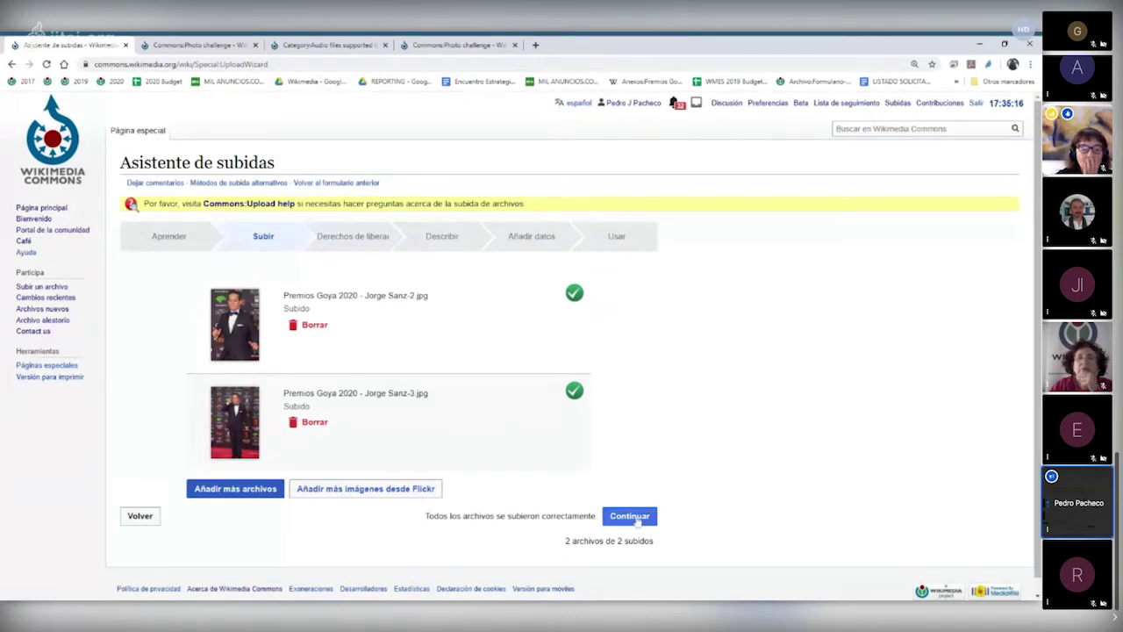
click(641, 519)
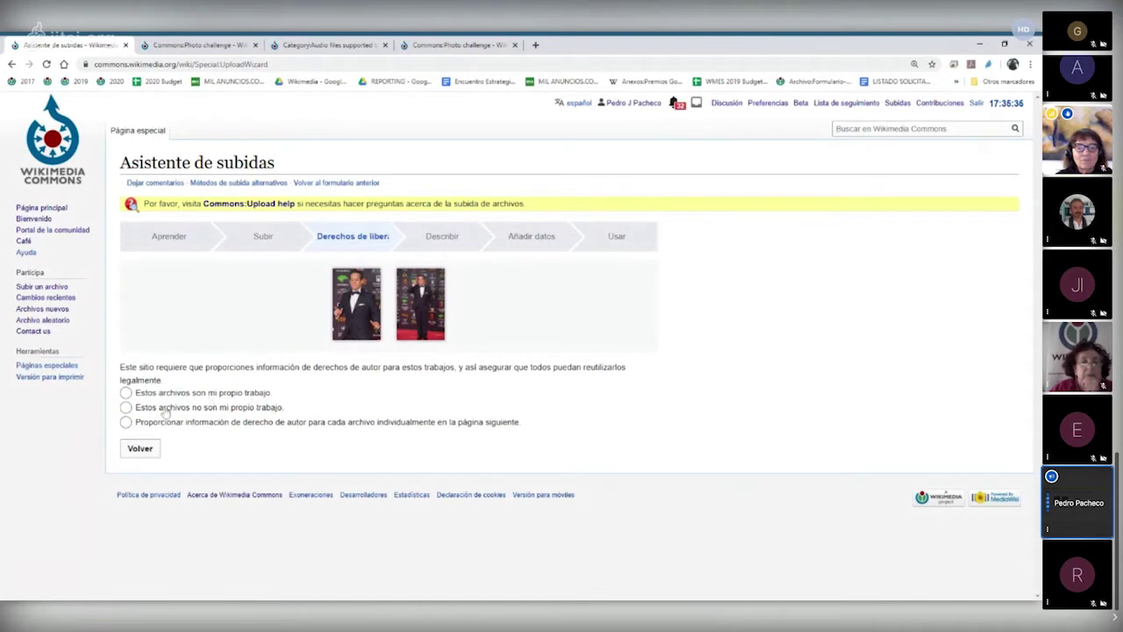
Declare the files as not own work and examine the source, author and licence options, including the reason "La encontré en Internet; no estoy seguro"
click(169, 408)
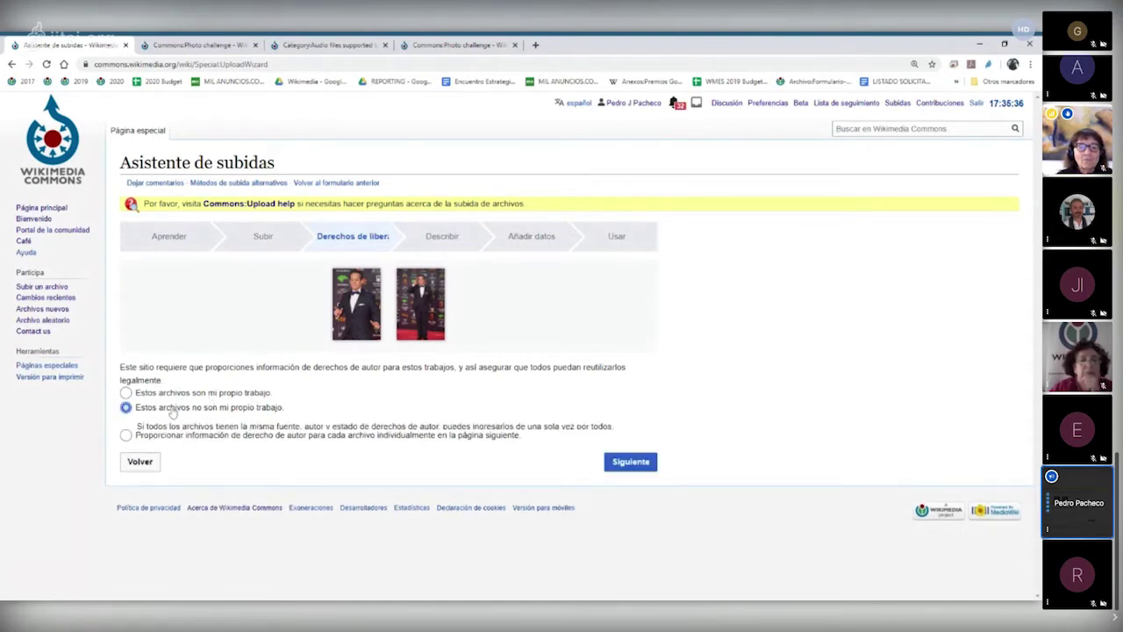
scroll(172, 412, down, 3)
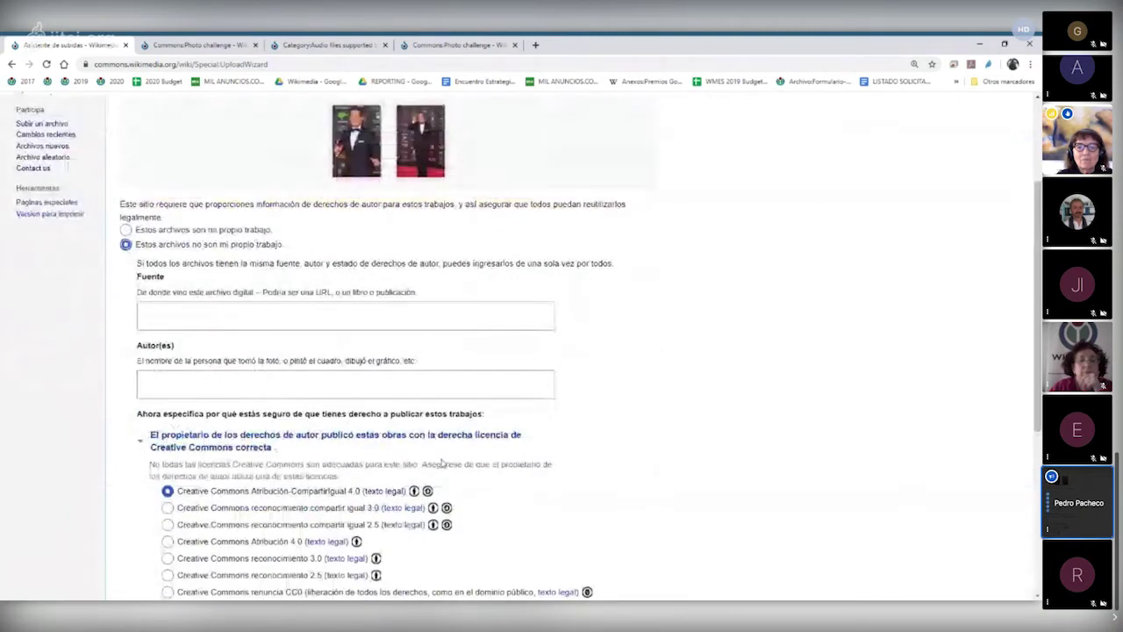
scroll(118, 421, down, 4)
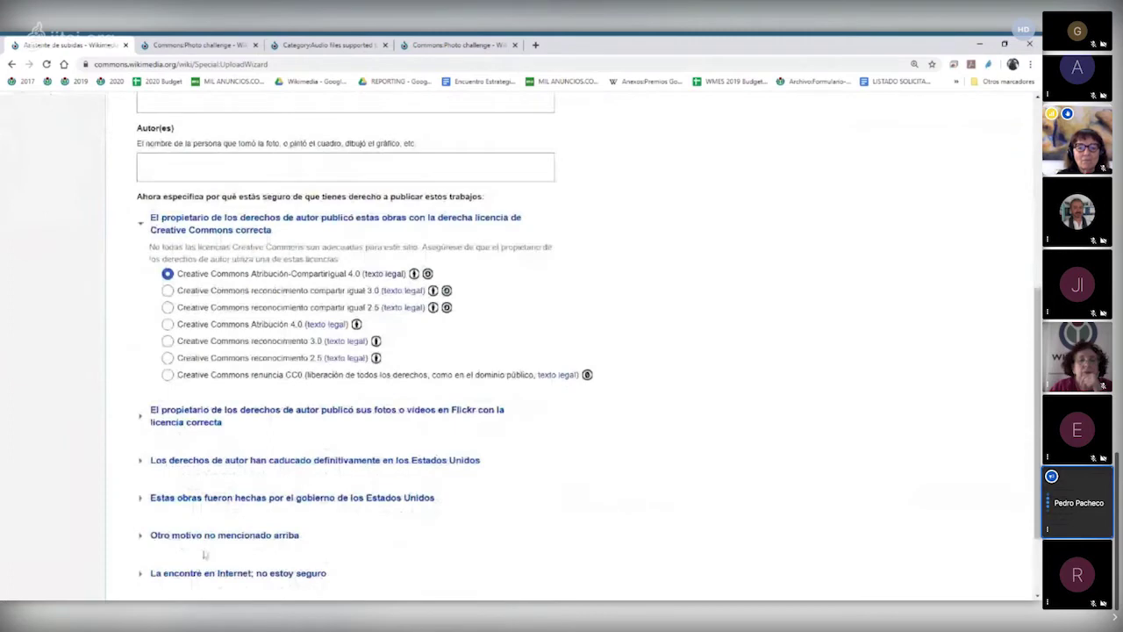
scroll(403, 446, down, 2)
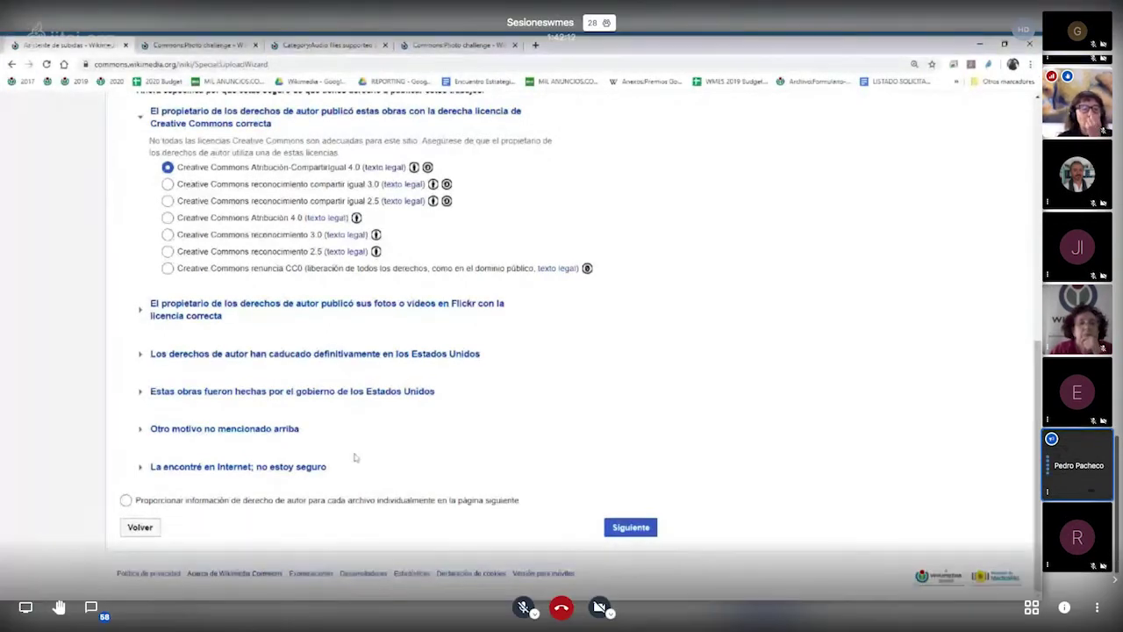
scroll(354, 457, up, 4)
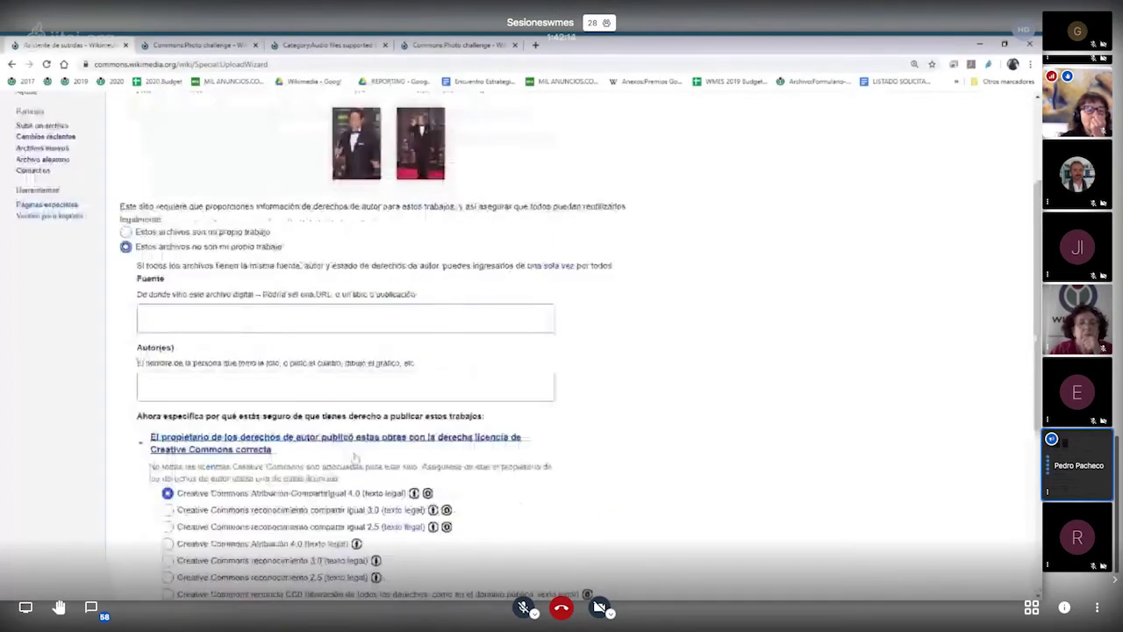
scroll(354, 457, down, 3)
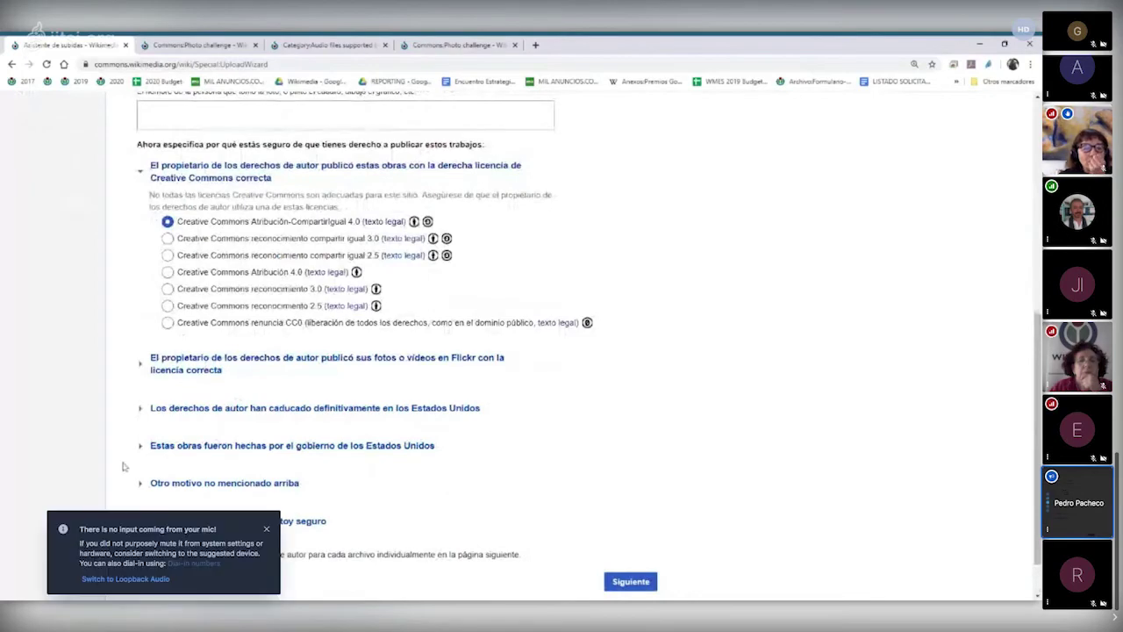
scroll(120, 466, up, 4)
scroll(593, 567, down, 4)
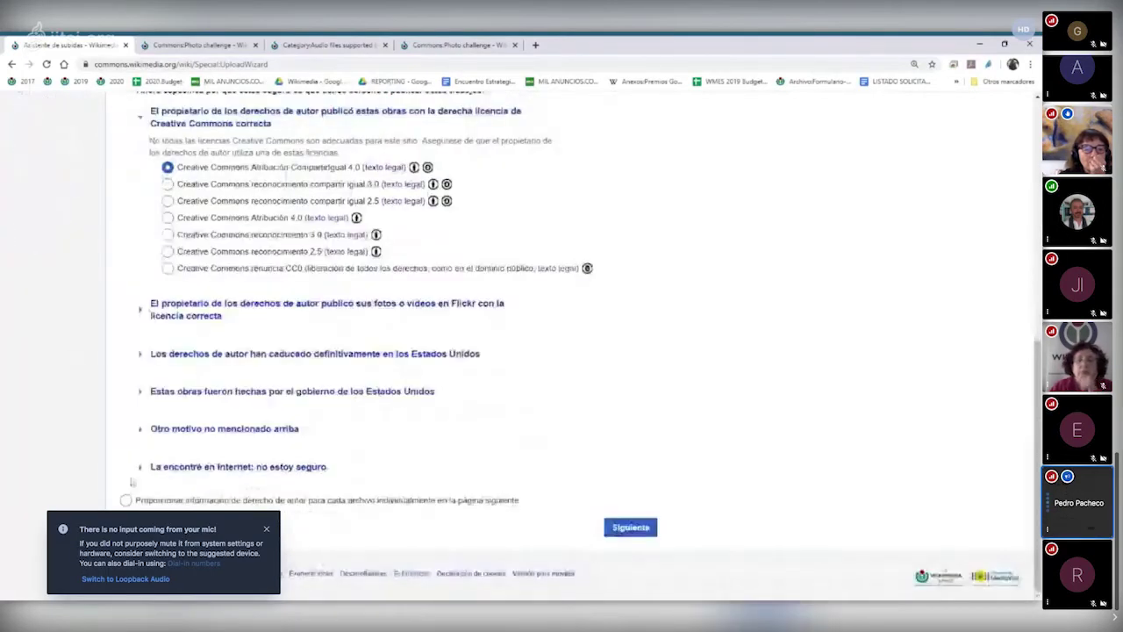
click(222, 467)
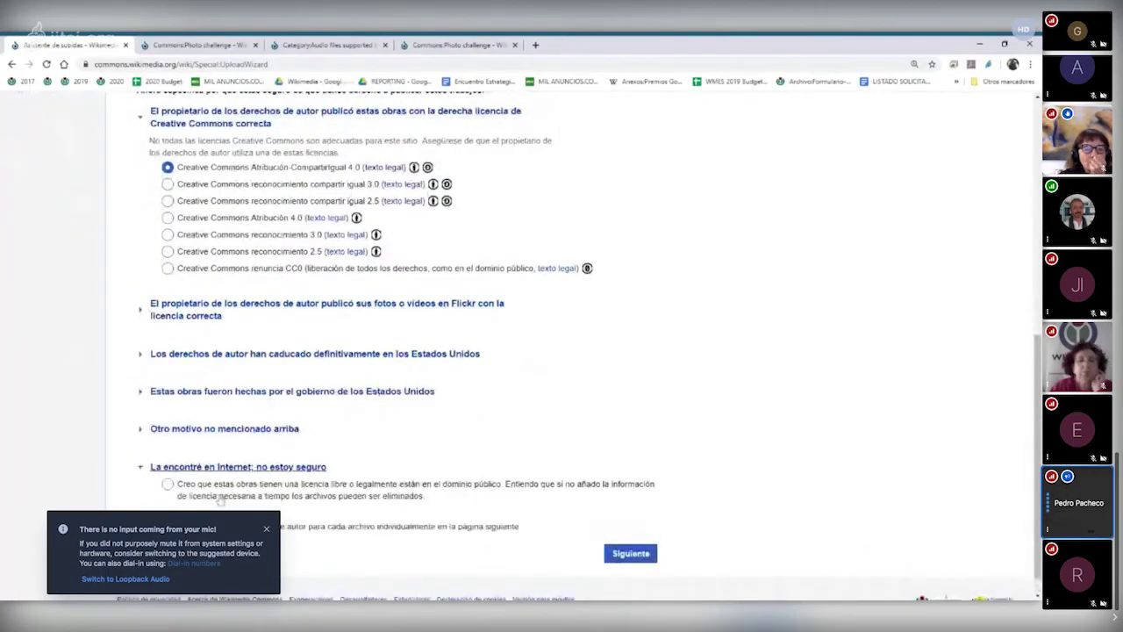
click(308, 467)
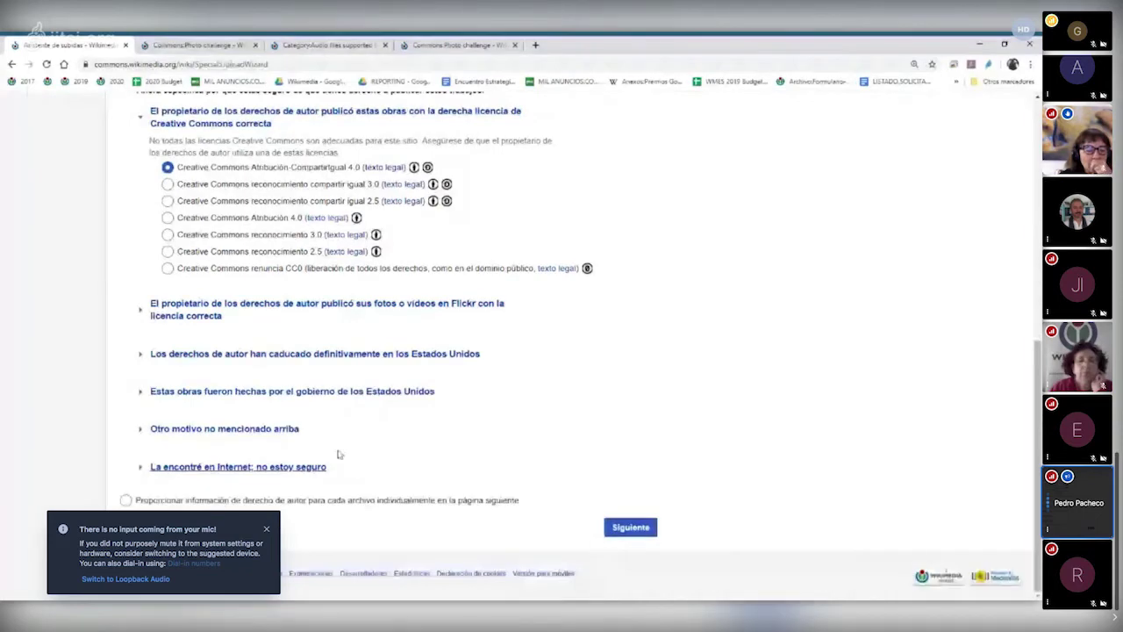
scroll(329, 453, up, 2)
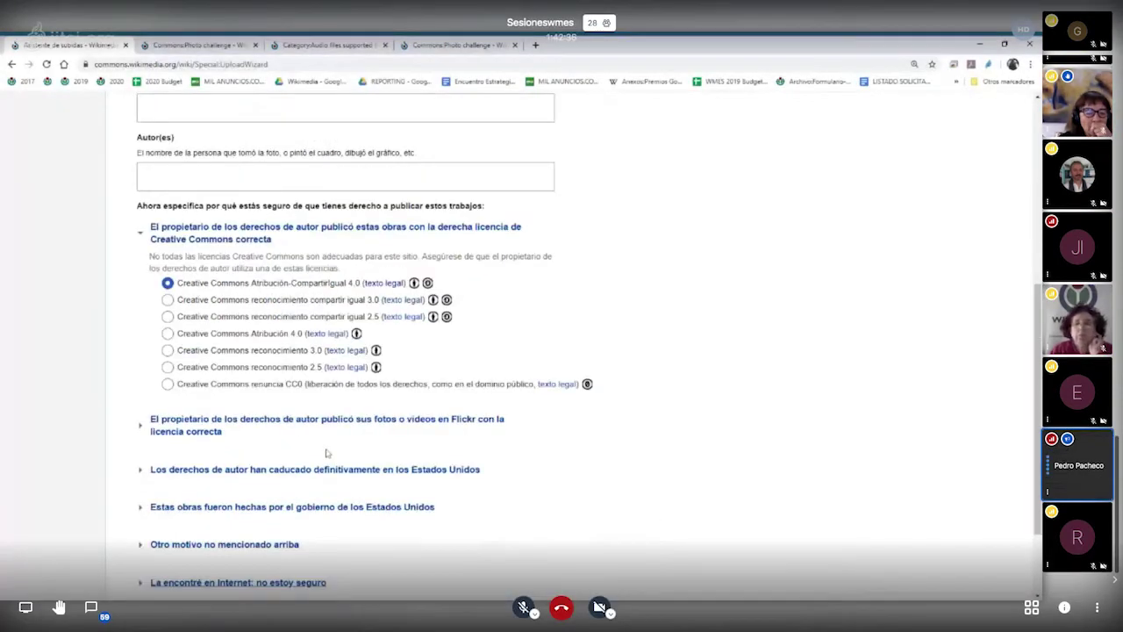
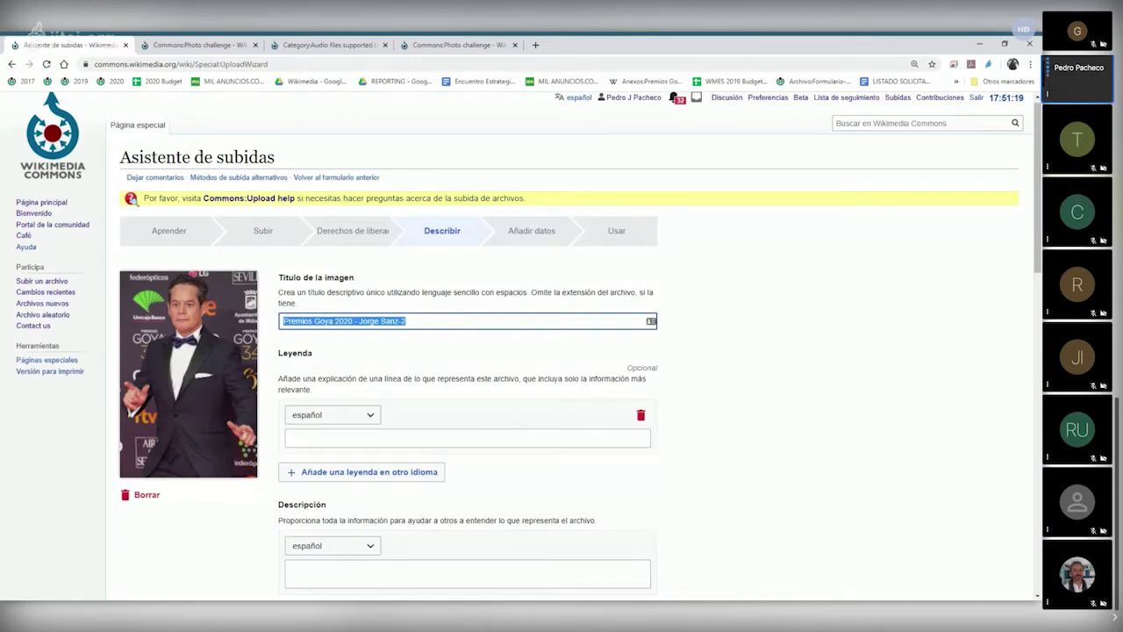
Change the first image's title to "Premios Goya 2020 - Jorge Sanz 2"
drag(282, 321, 354, 321)
key(End)
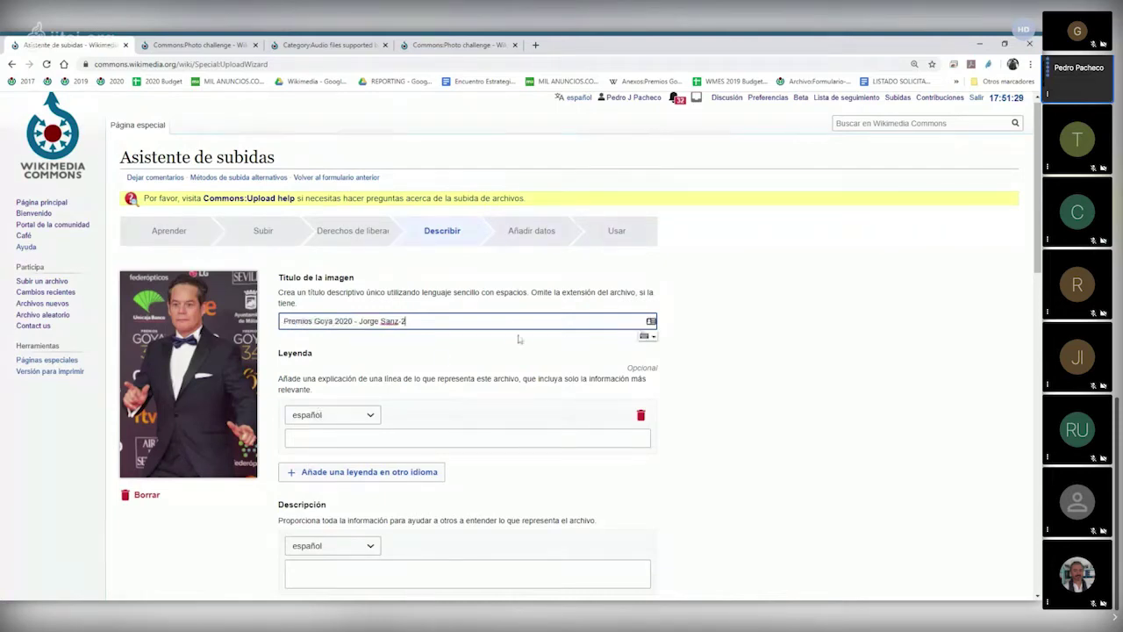
key(BackSpace)
key(BackSpace)
text(re)
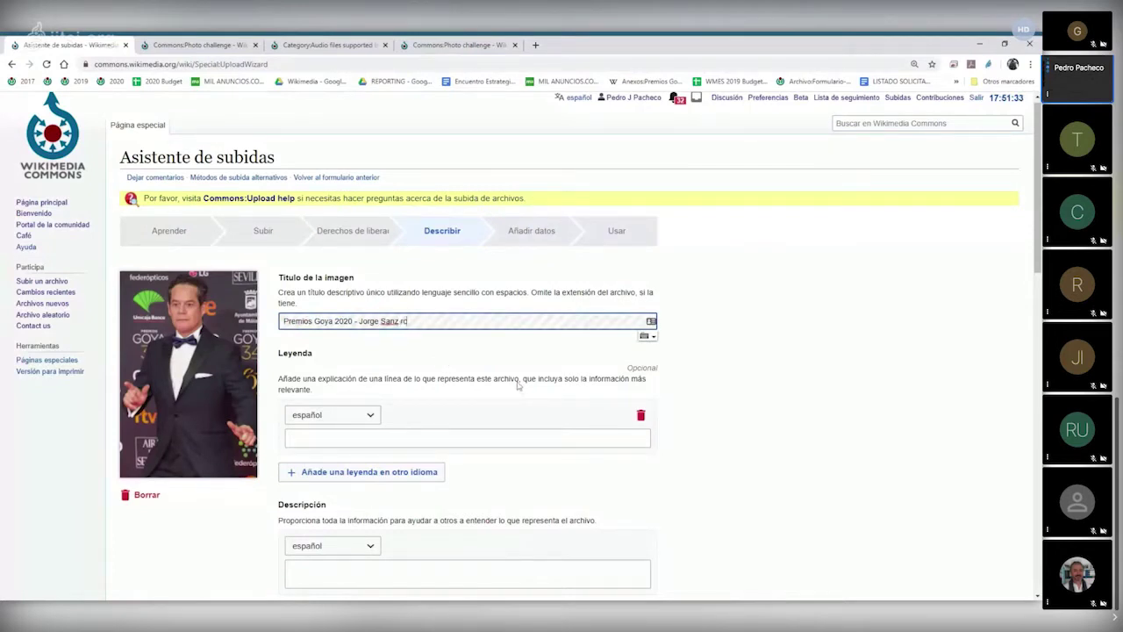
text(c)
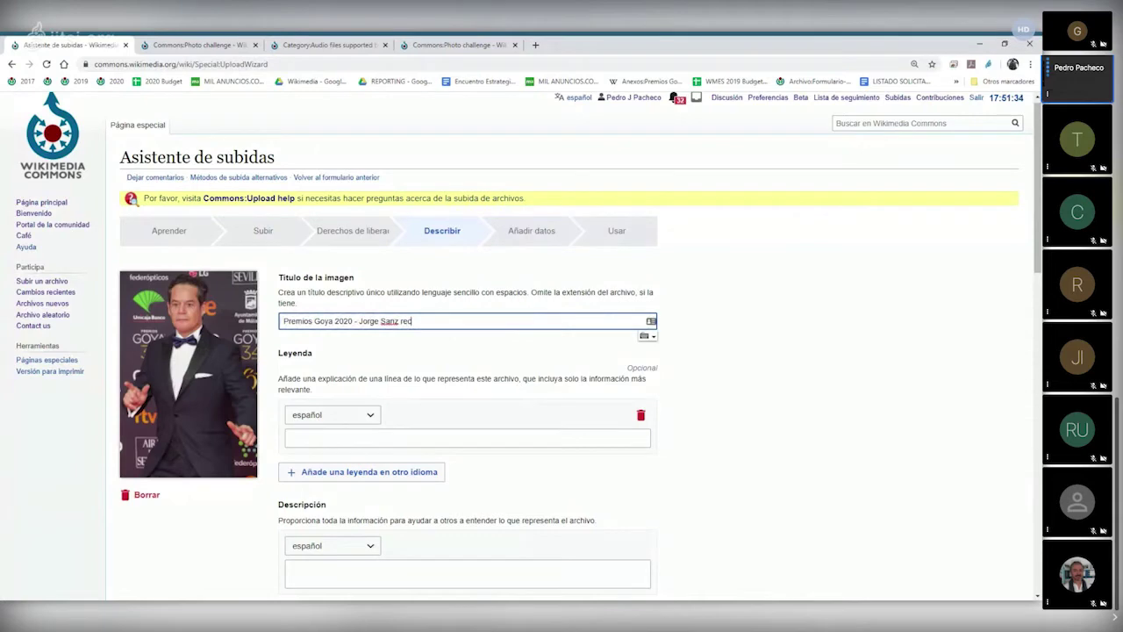
key(BackSpace)
key(BackSpace)
key(BackSpace)
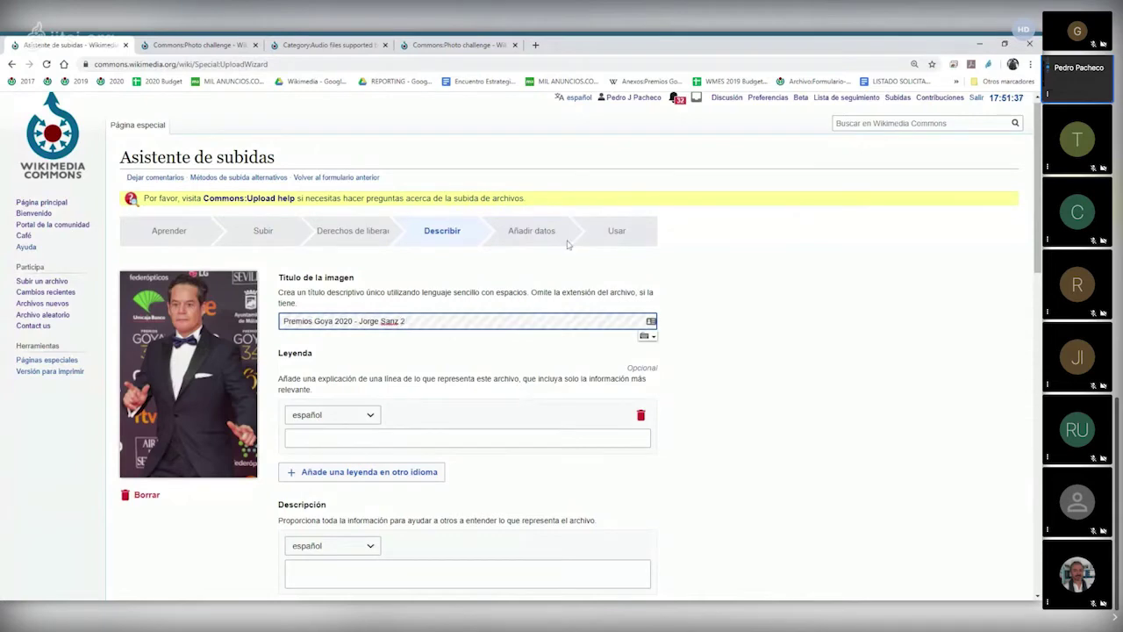
text(2)
Shorten the second image's title to "Premios Goya 2020 - Jorge Sanz"
scroll(495, 408, down, 2)
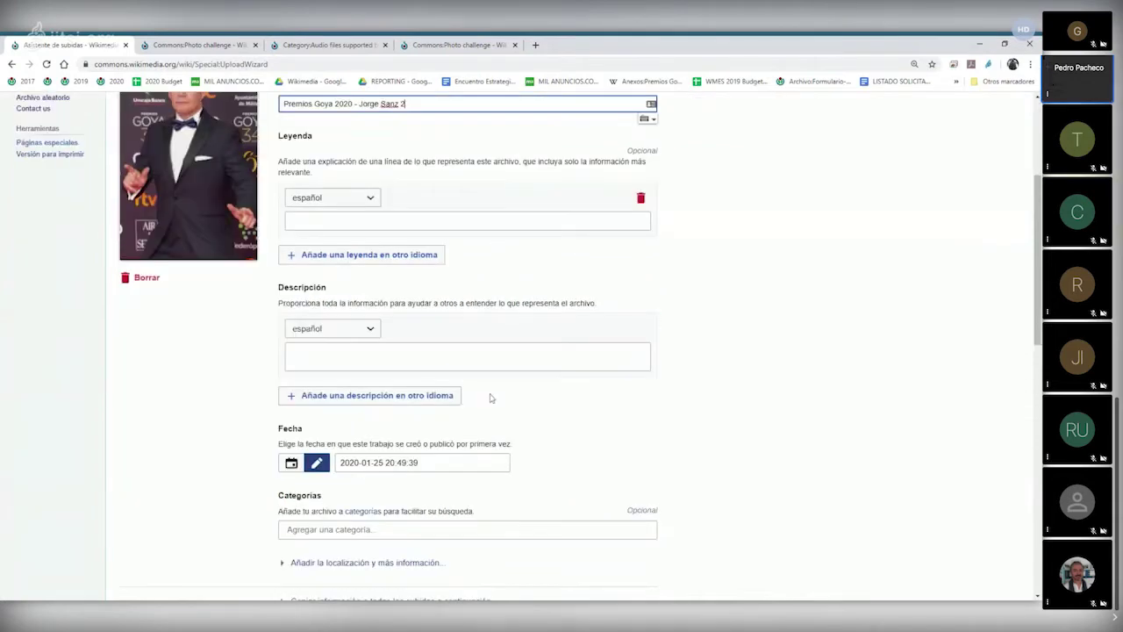
scroll(491, 398, down, 3)
double_click(401, 411)
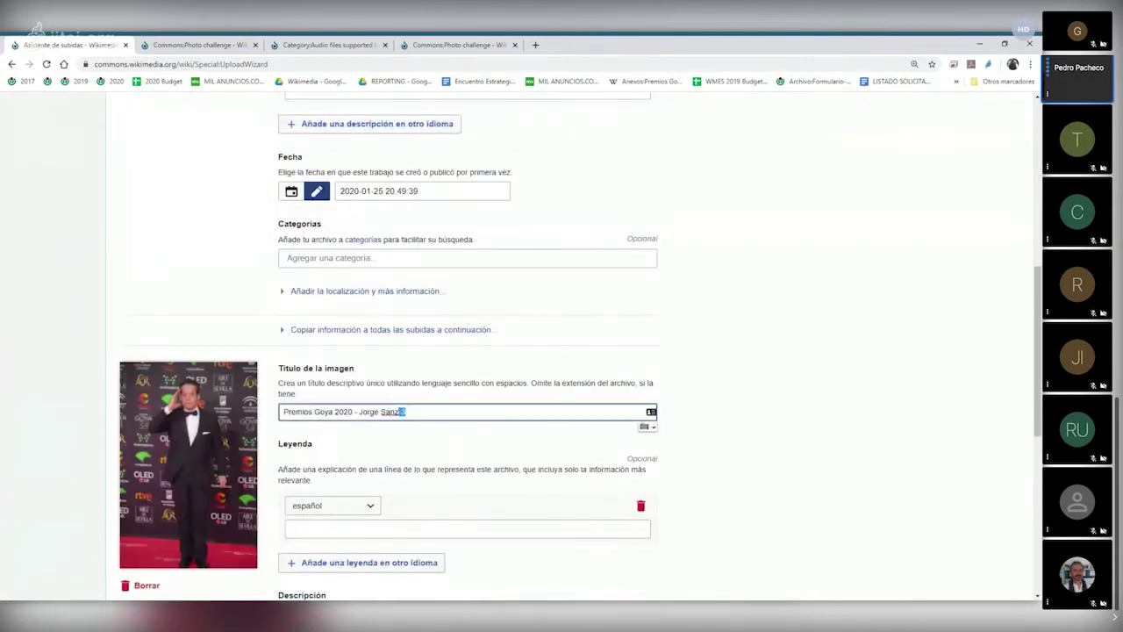
key(BackSpace)
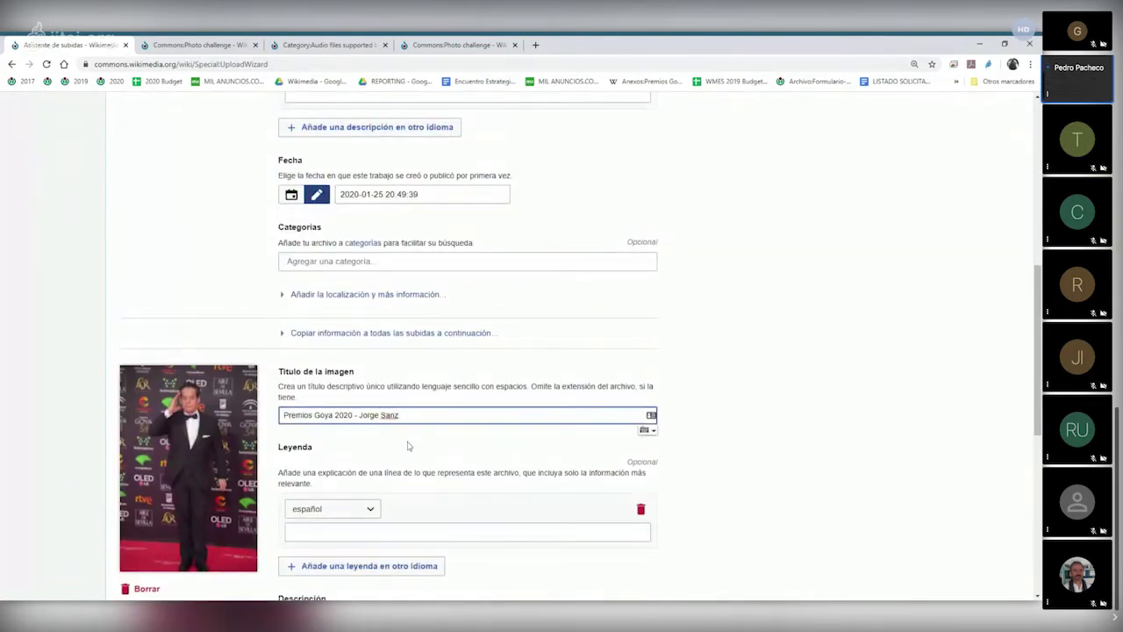
Give the first image the Spanish caption "Jorge Sanz - actor español", without keeping a caption in another language
scroll(407, 446, up, 6)
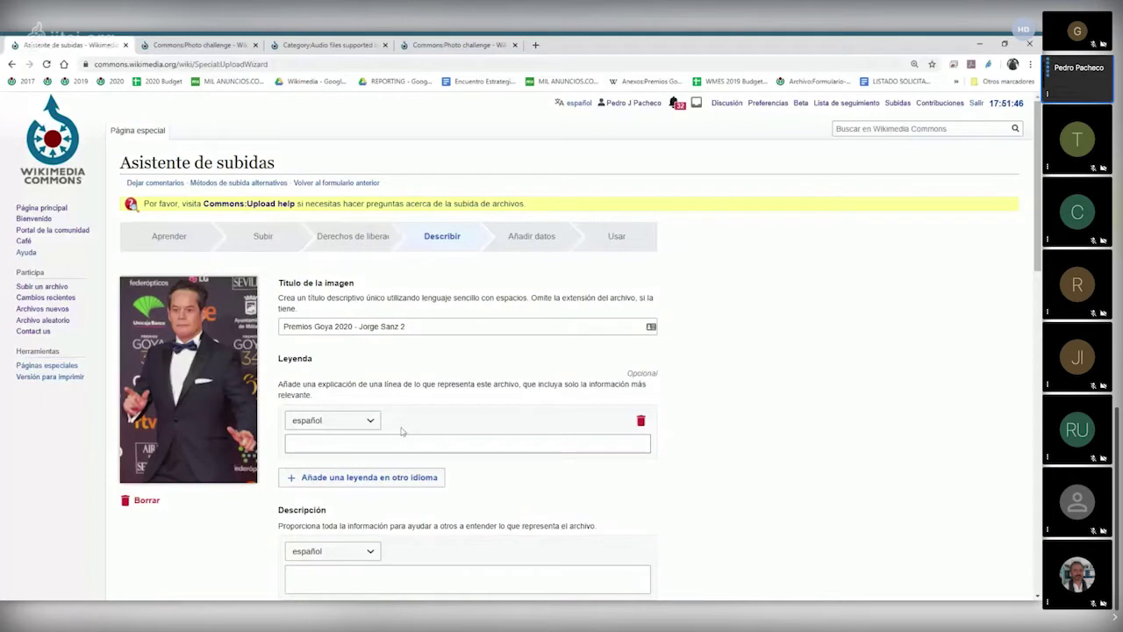
click(403, 443)
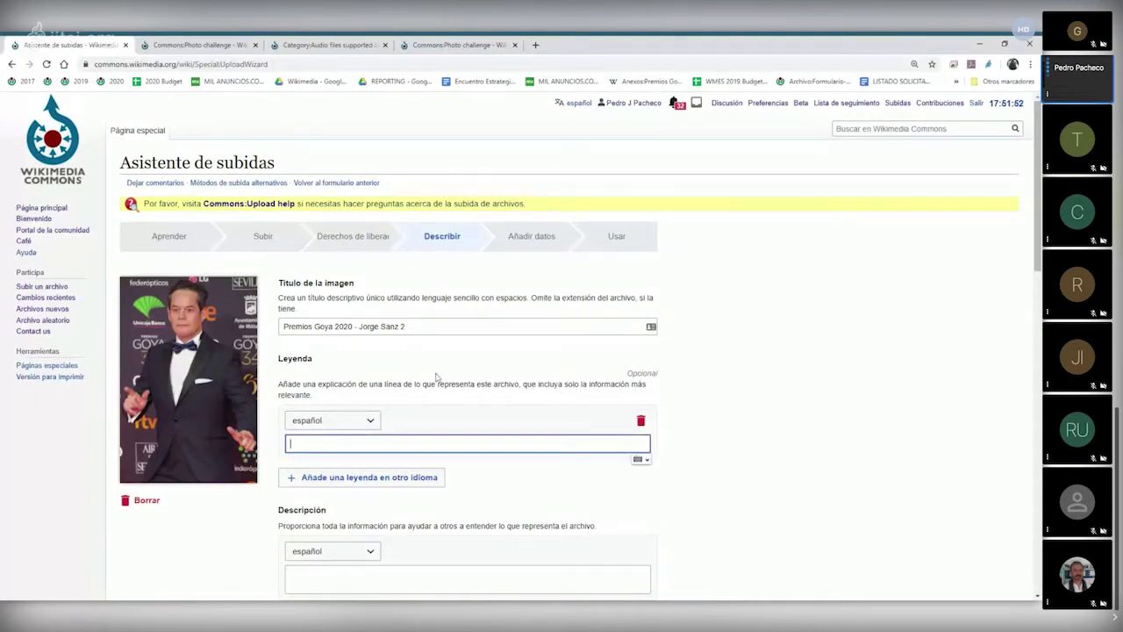
text(Jorge Sanz - actor esp)
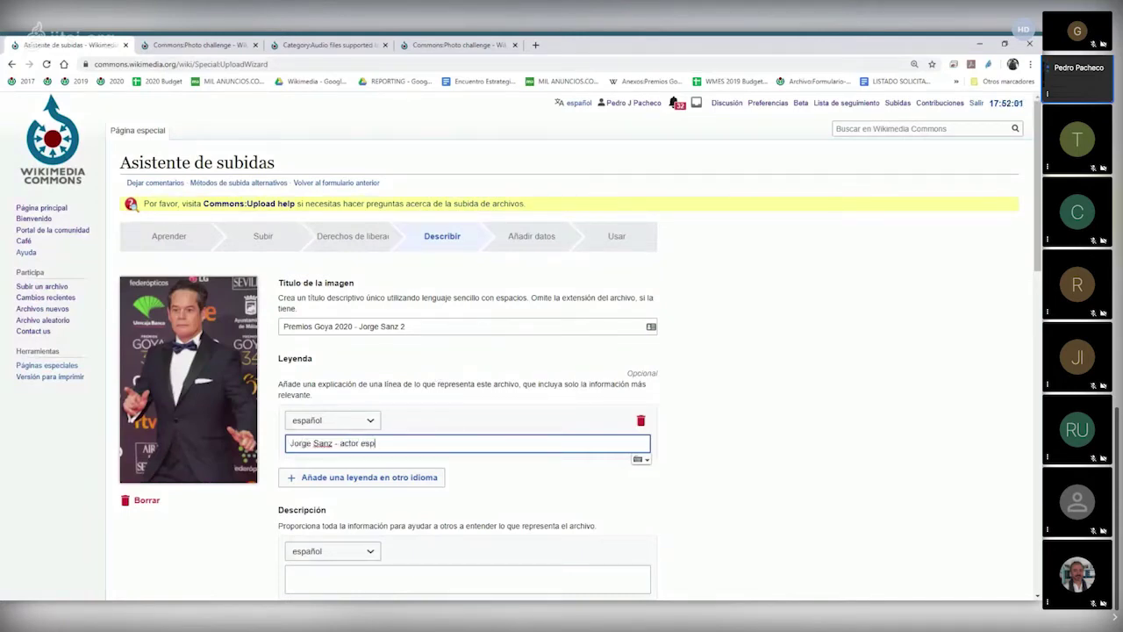
text(añol)
click(335, 479)
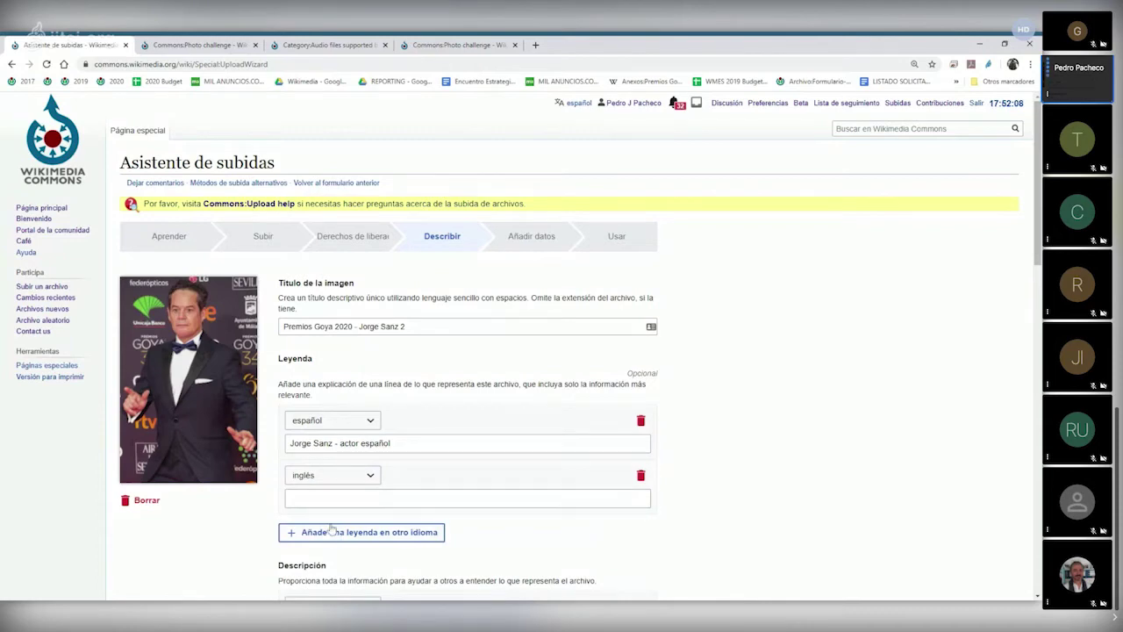
click(642, 476)
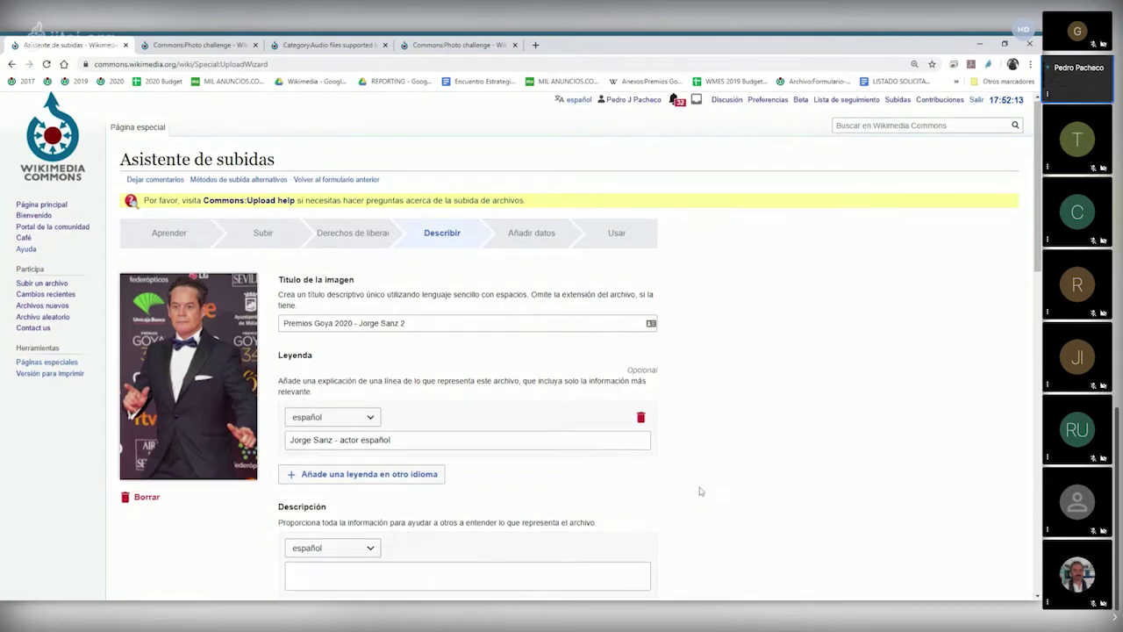
Enter the first image's Spanish description "Jorge Sanz en la alfombra roja de los premios Goya celebrados en Málaga en enero de 2020"
scroll(400, 510, down, 2)
click(465, 471)
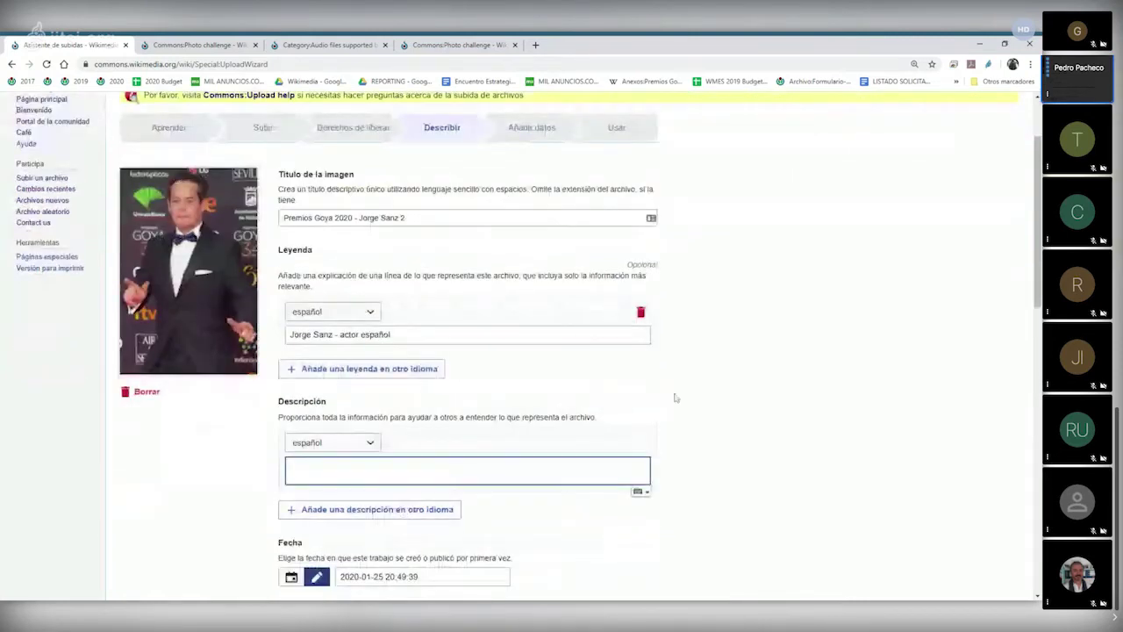
text(Jorge Sanz)
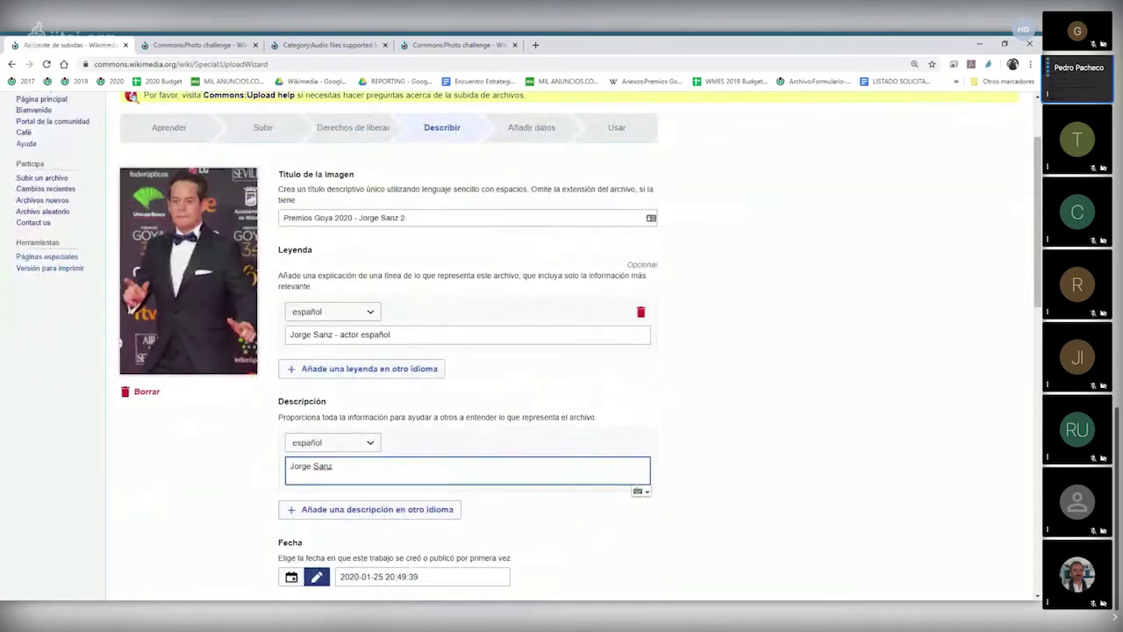
text( en la alfombra roja de los pre)
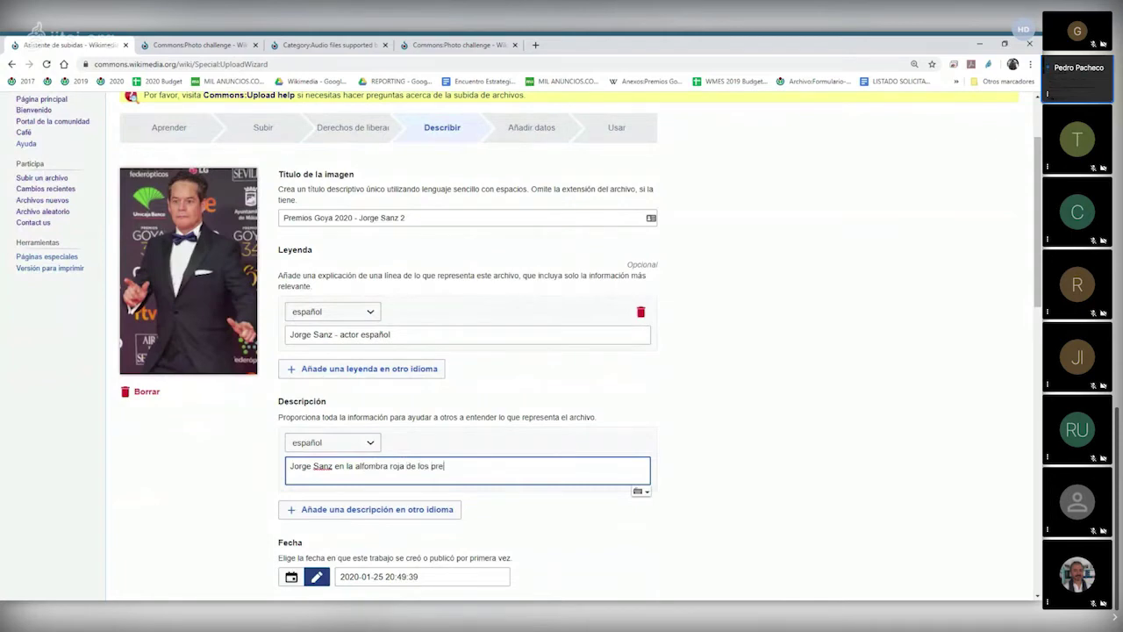
text(mios )
text(Goya celebraos)
text(s en)
text( Málaga e)
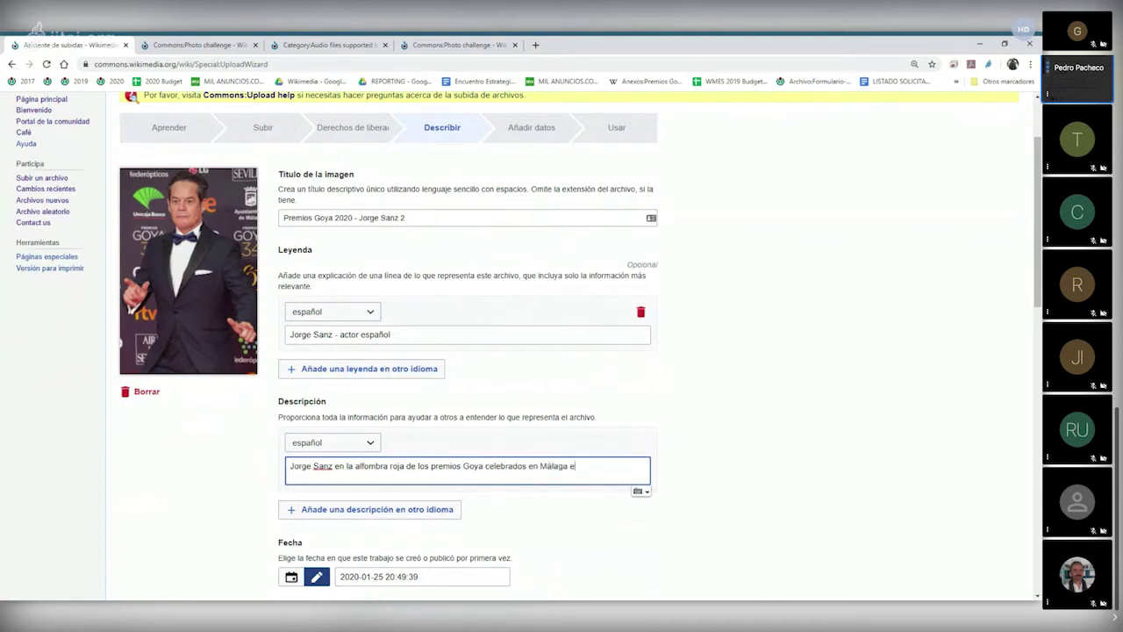
text(n enero de 2020)
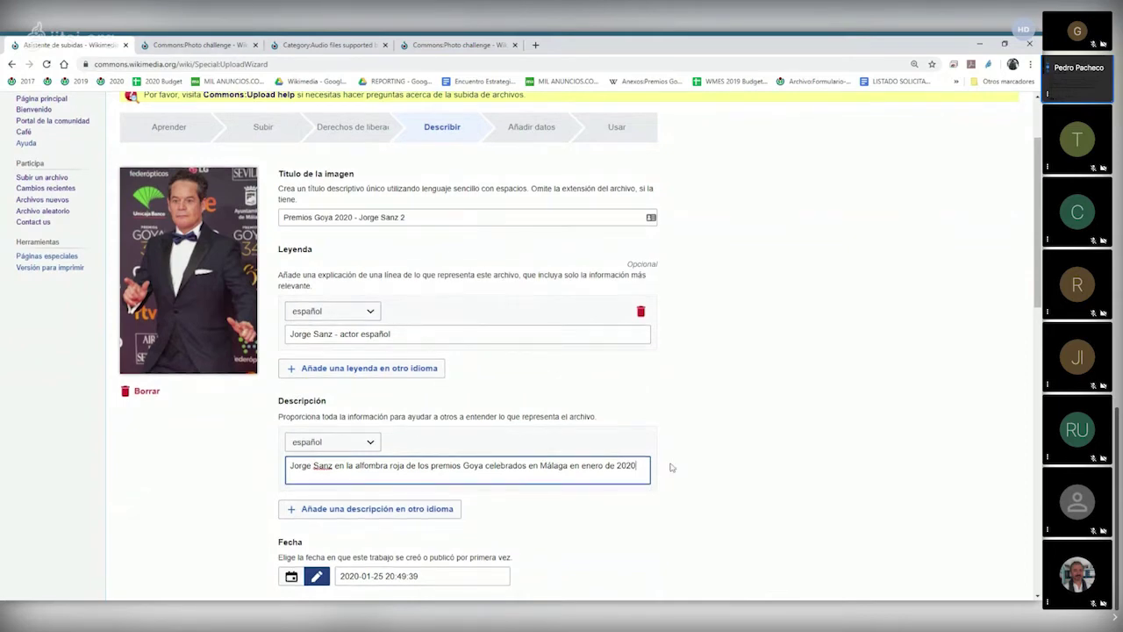
Add the category "Premios Goya 2020 - Supported by Wikimedia España" to the first image
scroll(622, 453, down, 2)
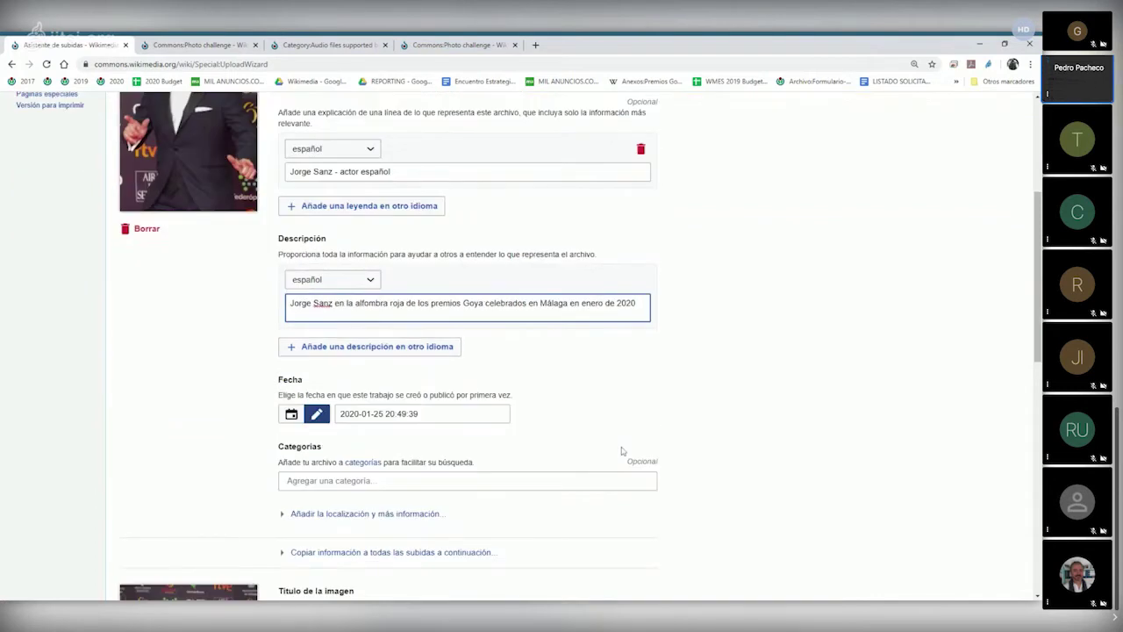
click(619, 480)
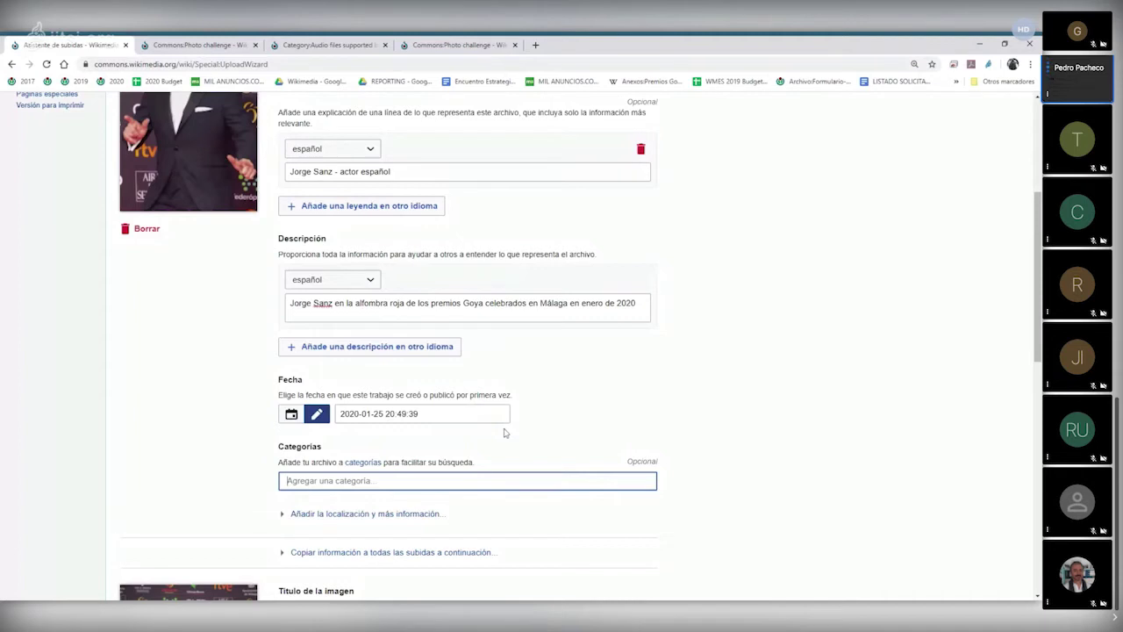
scroll(504, 433, up, 2)
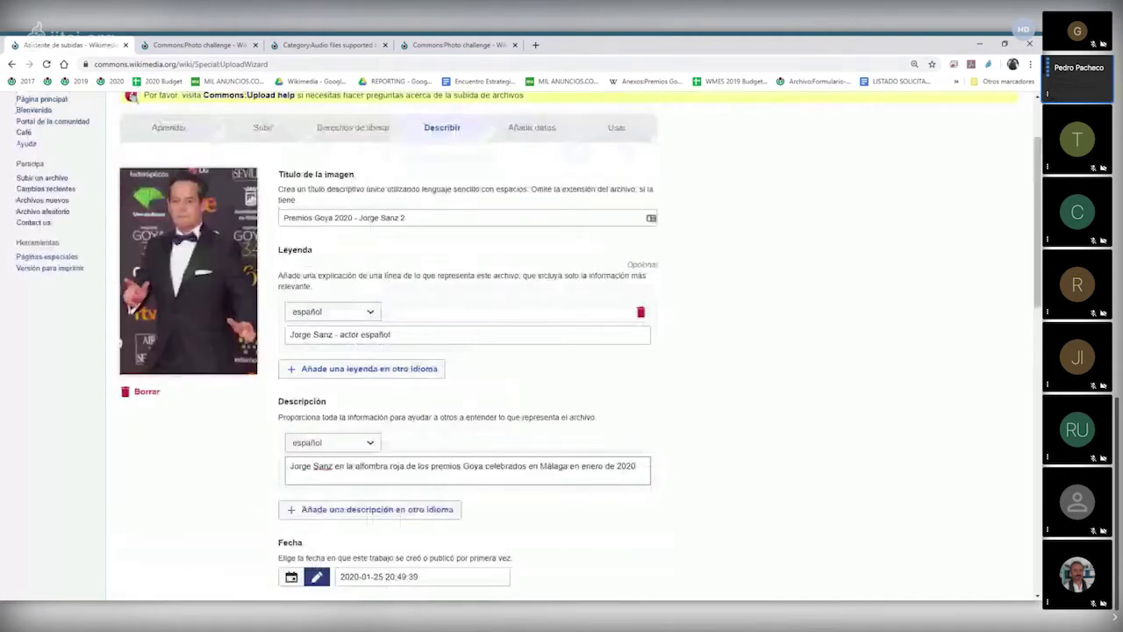
scroll(566, 454, down, 2)
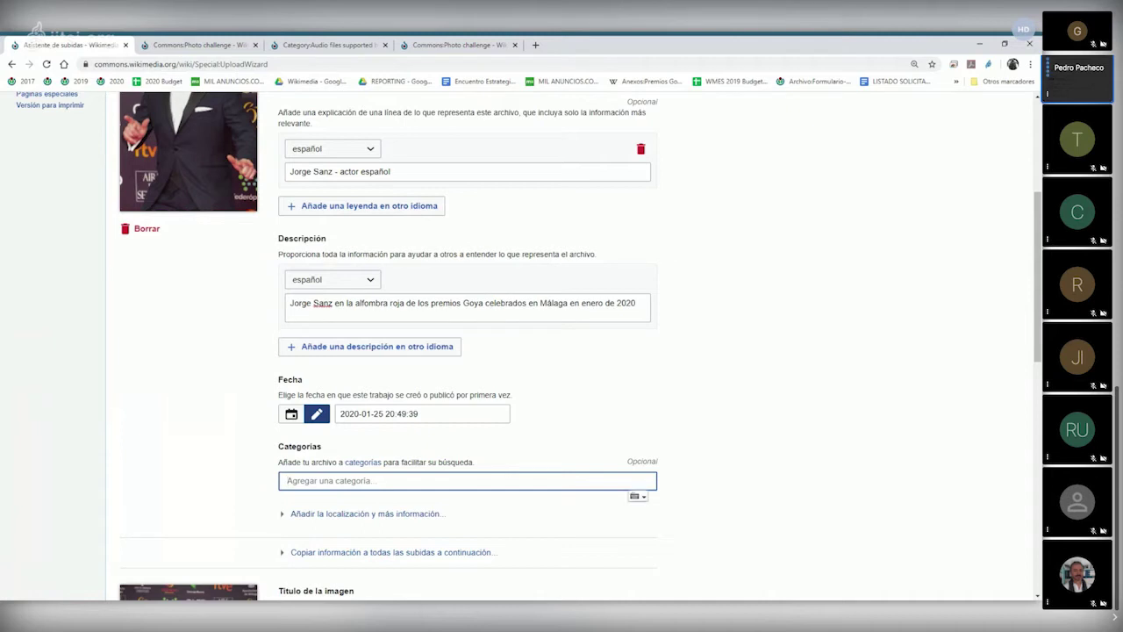
text(Pre)
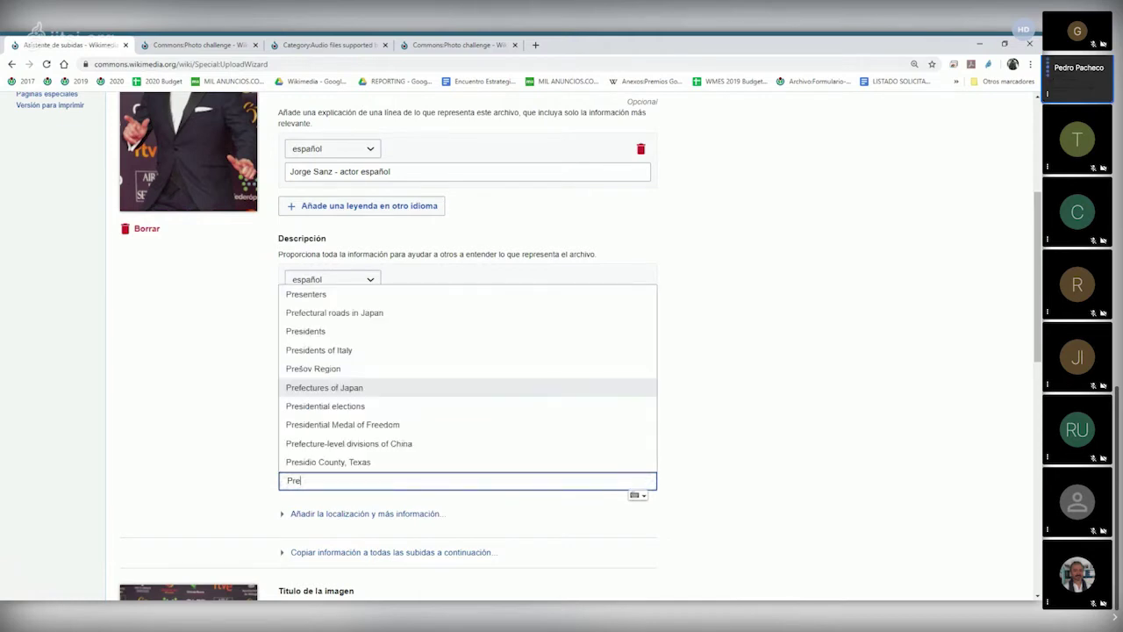
text(mios Goy)
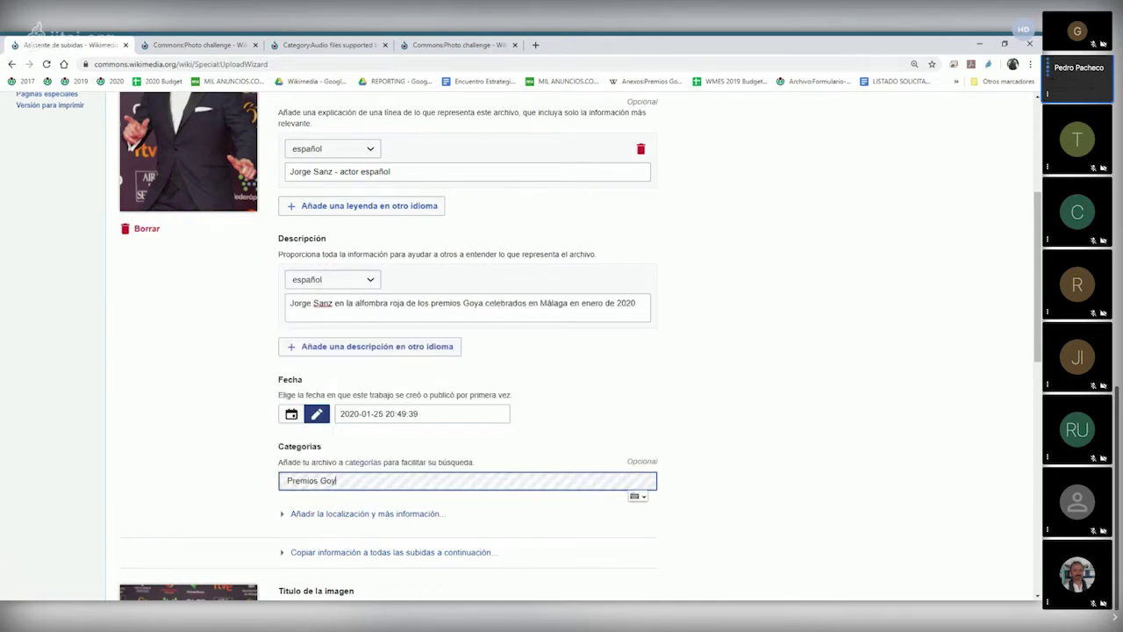
text(a 2020)
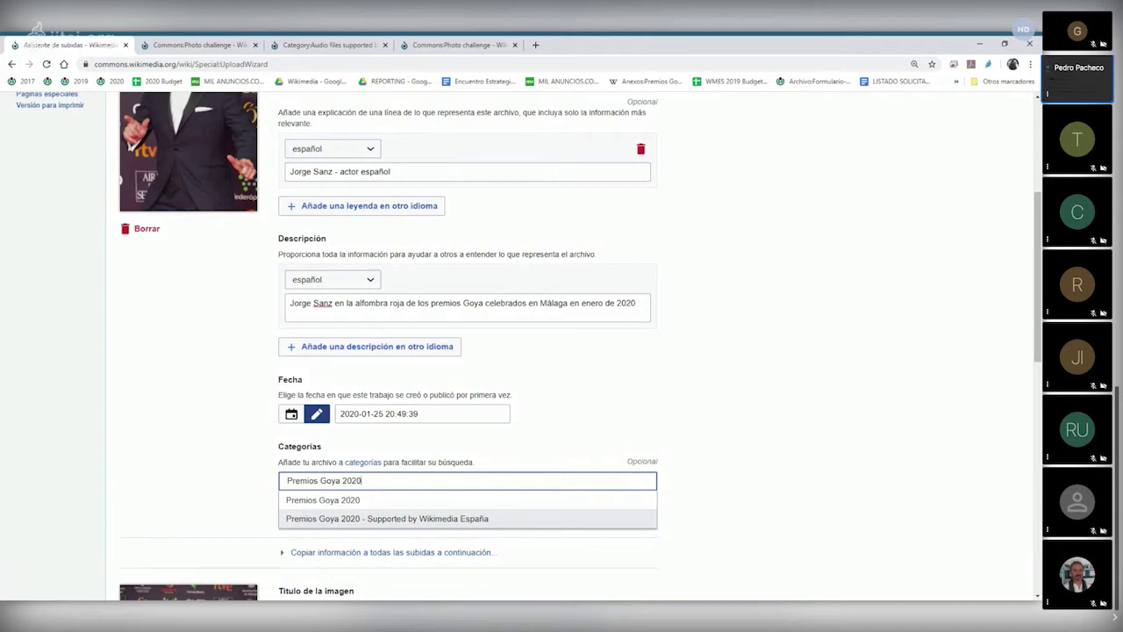
click(497, 523)
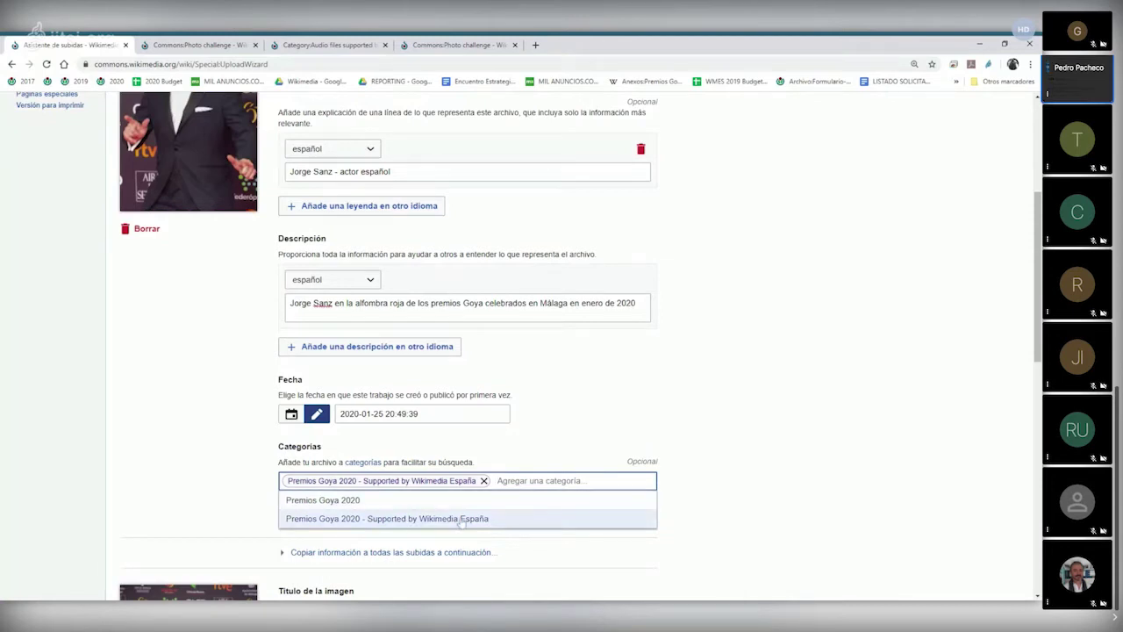
text(jorge j)
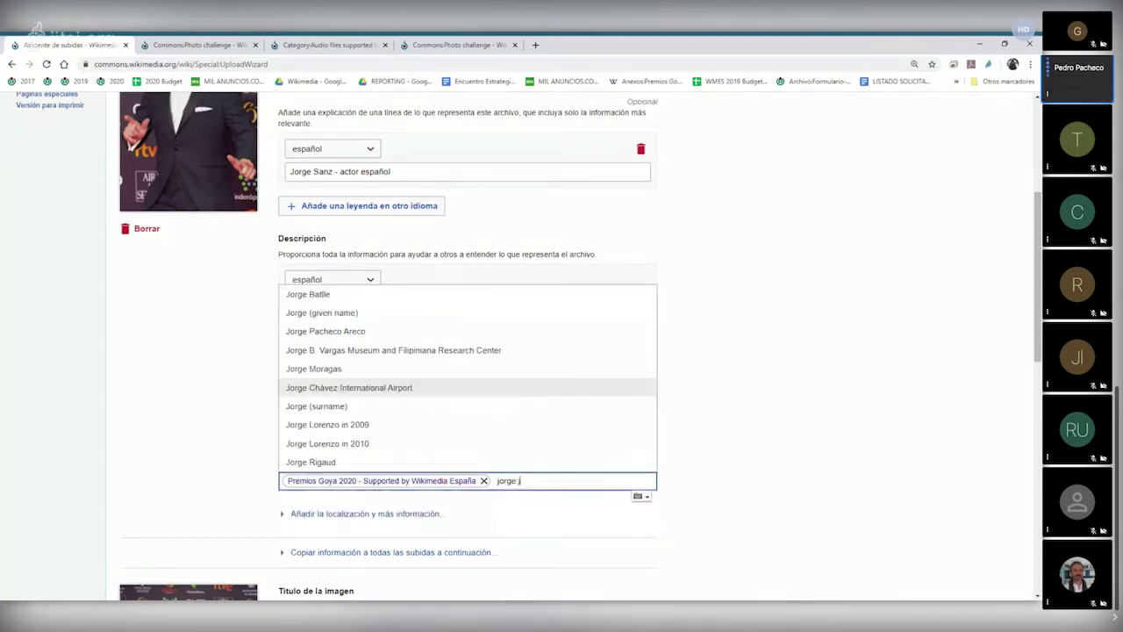
text(az)
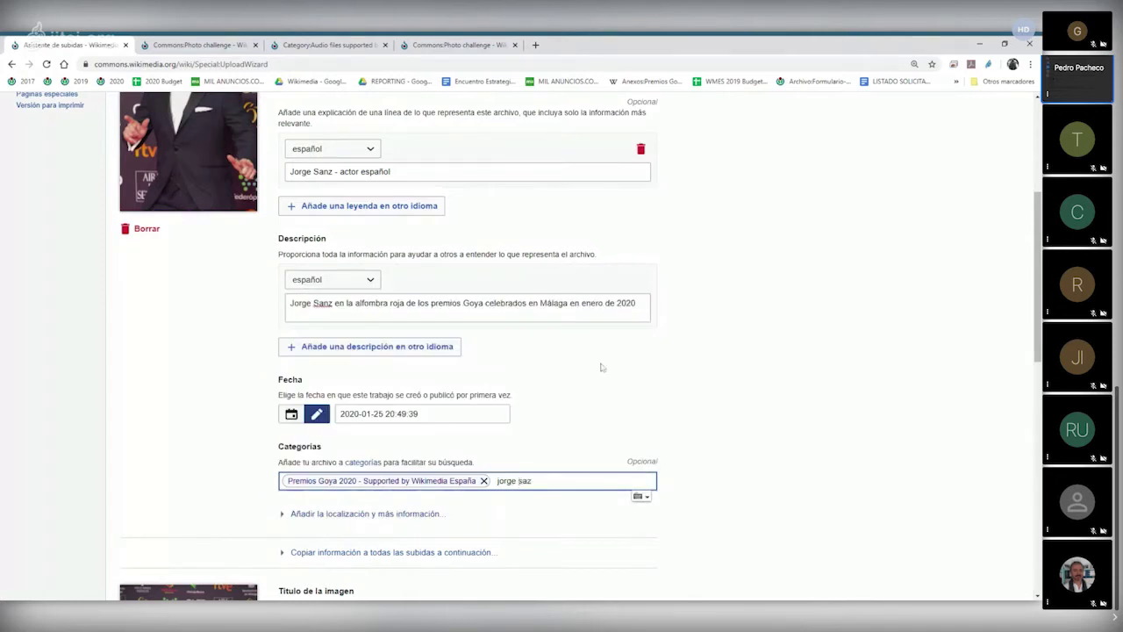
key(BackSpace)
text(n)
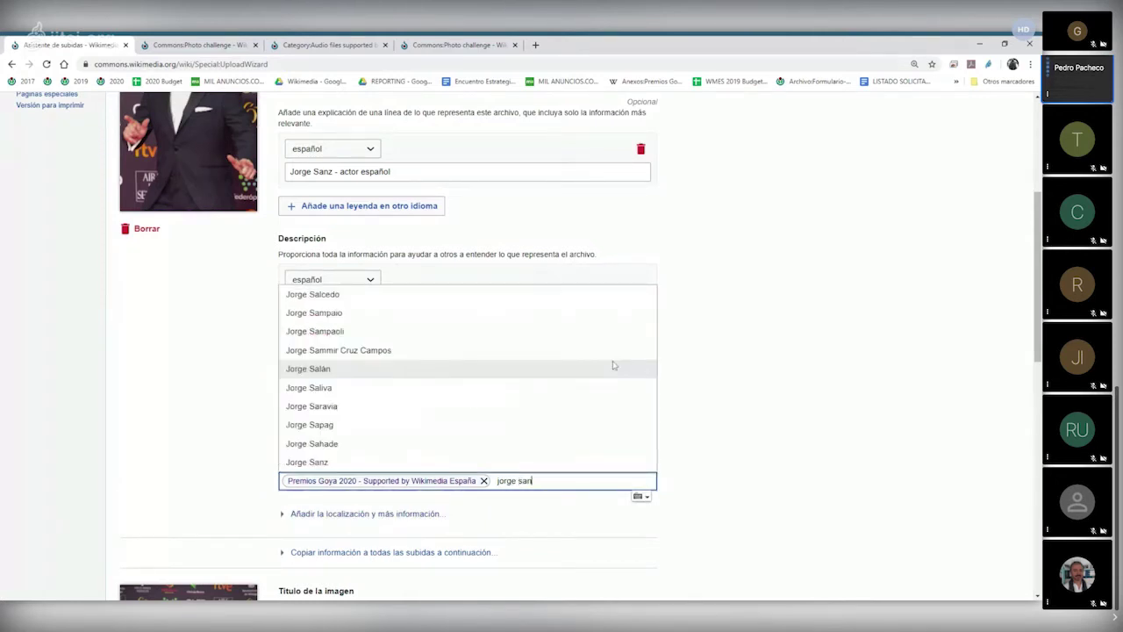
text(z)
key(Return)
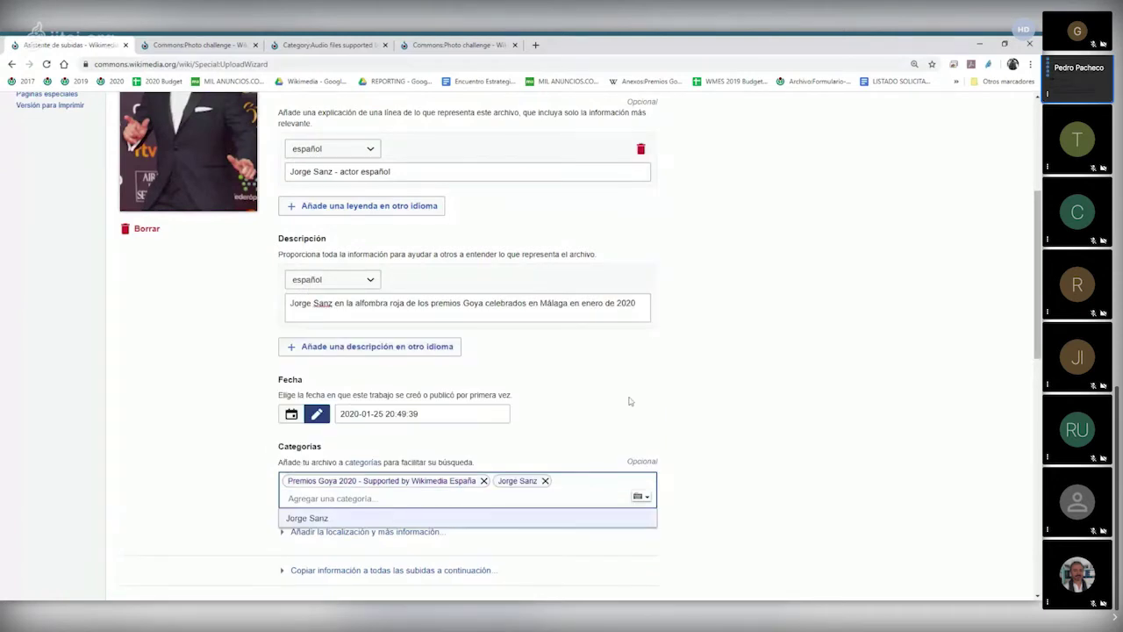
click(699, 480)
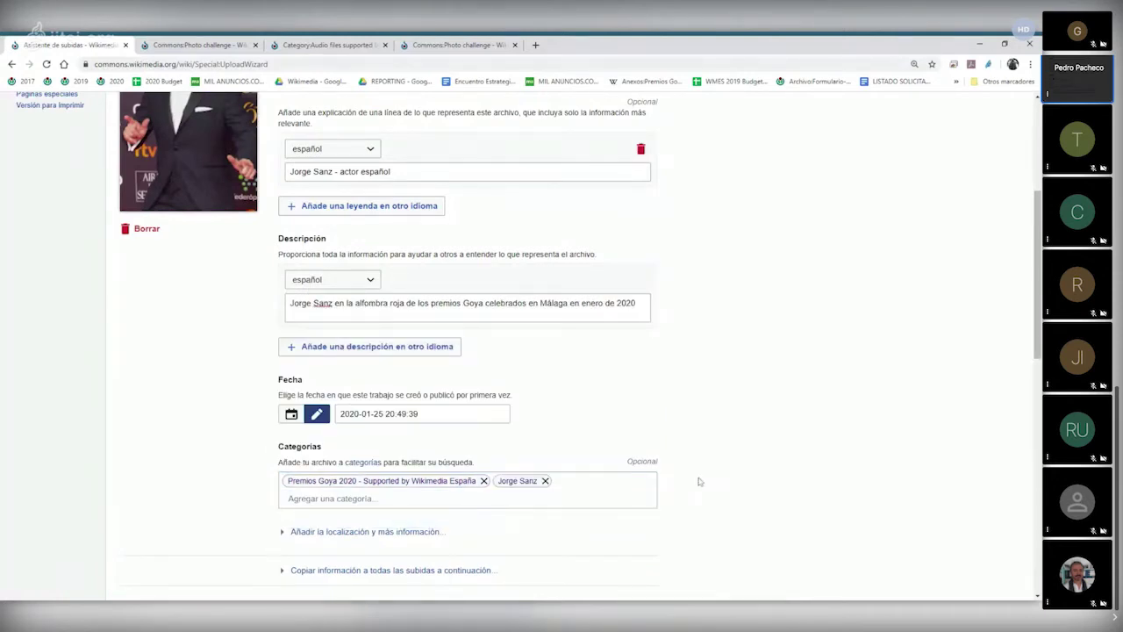
Look over the options for copying the first image's information to the following uploads
scroll(700, 481, down, 1)
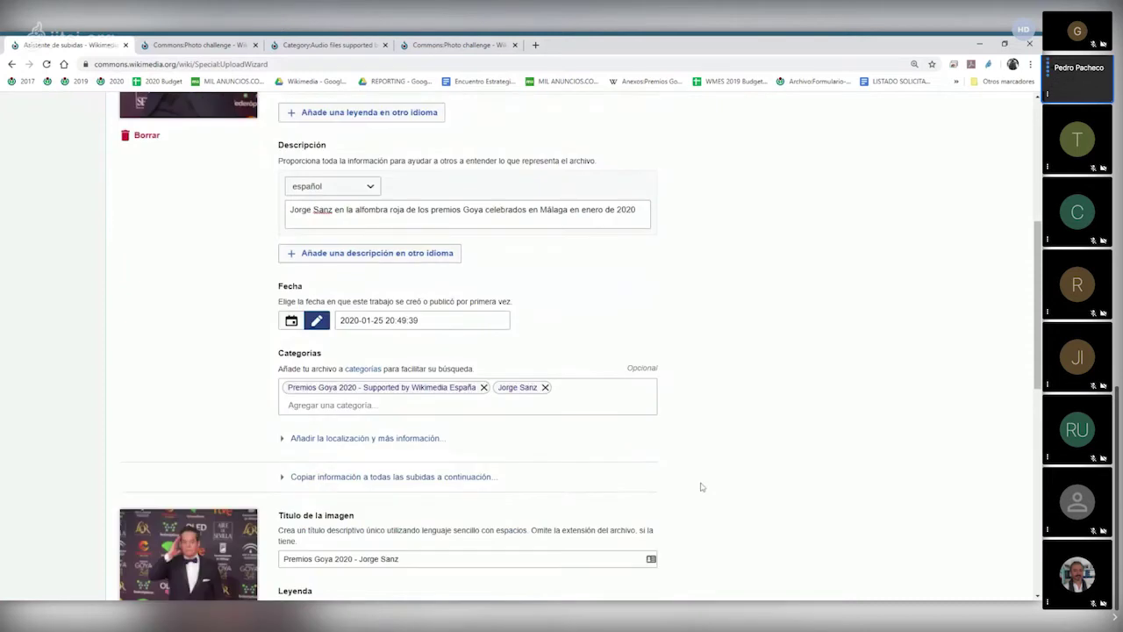
scroll(701, 486, down, 1)
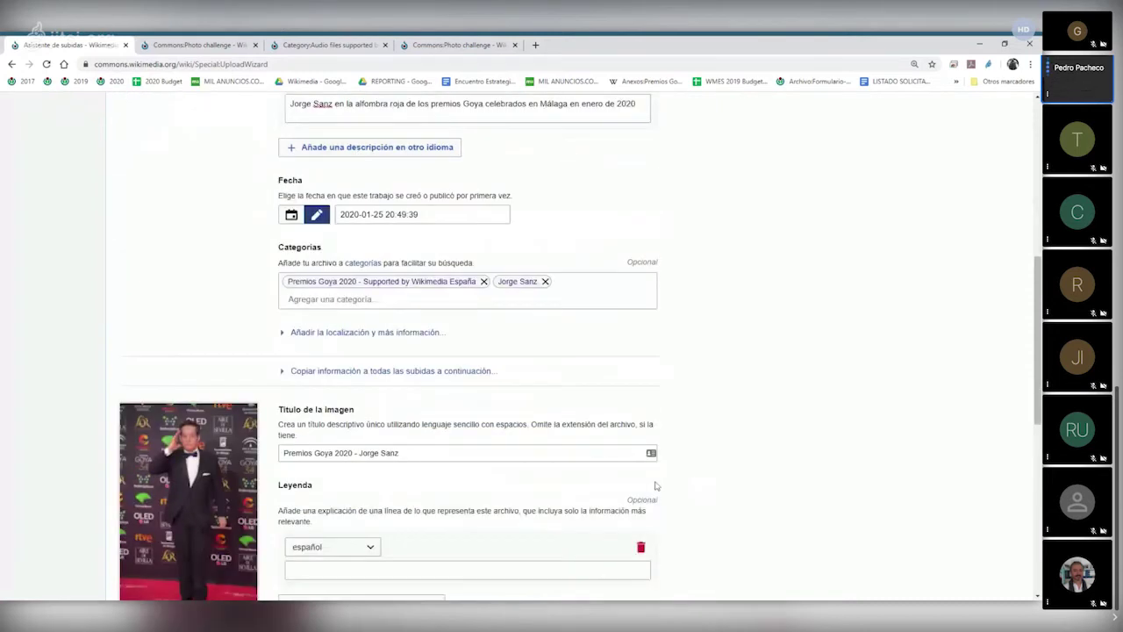
scroll(615, 492, down, 1)
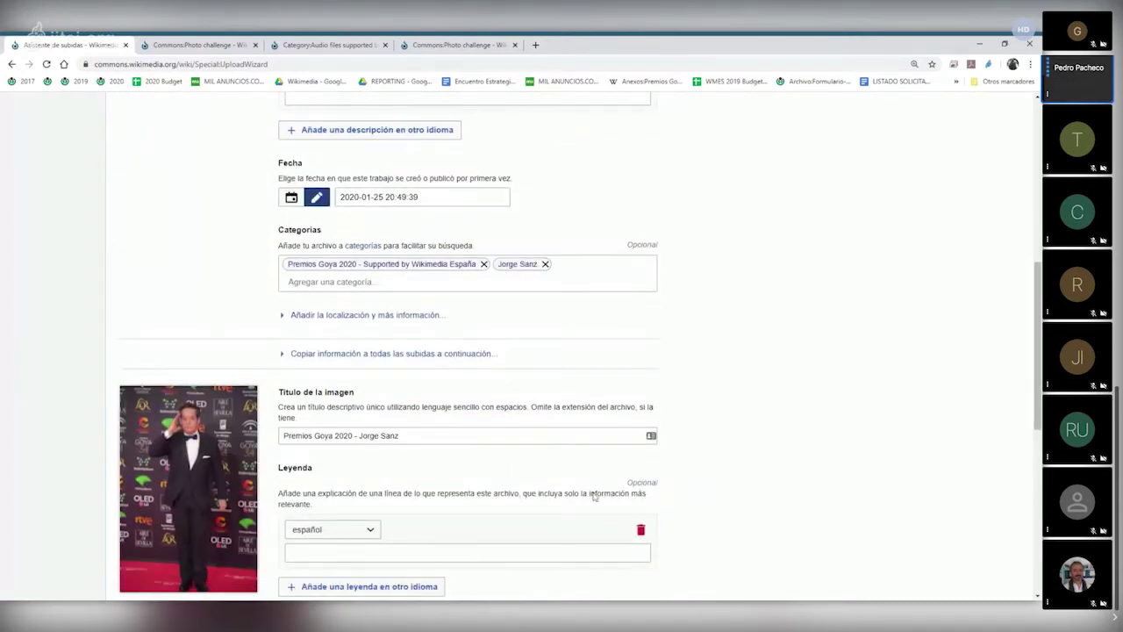
click(289, 354)
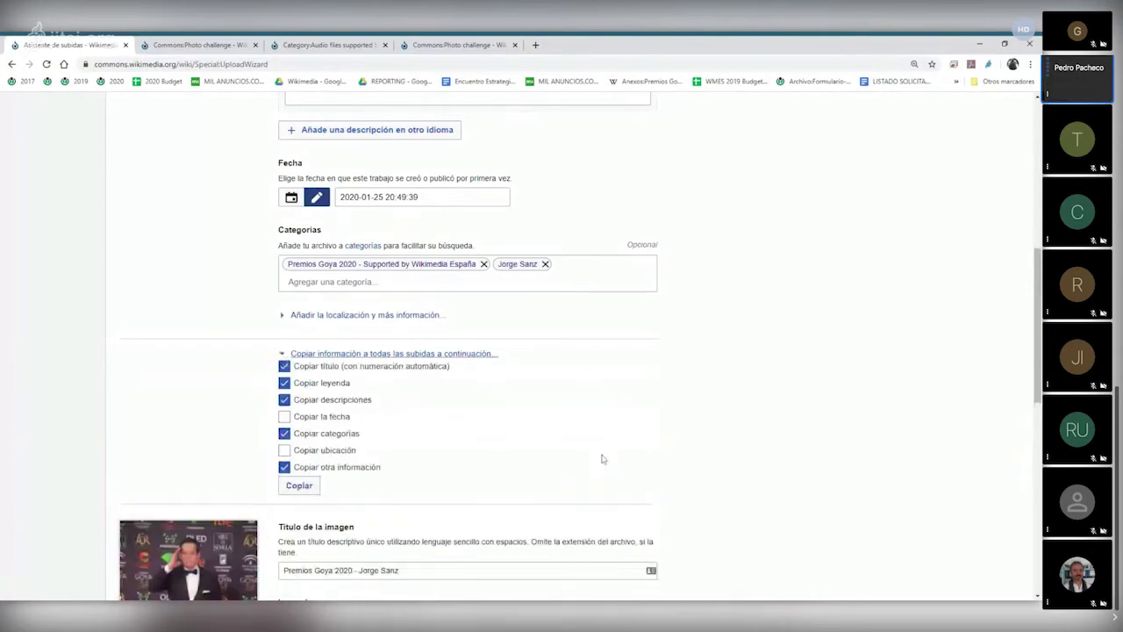
scroll(602, 458, down, 2)
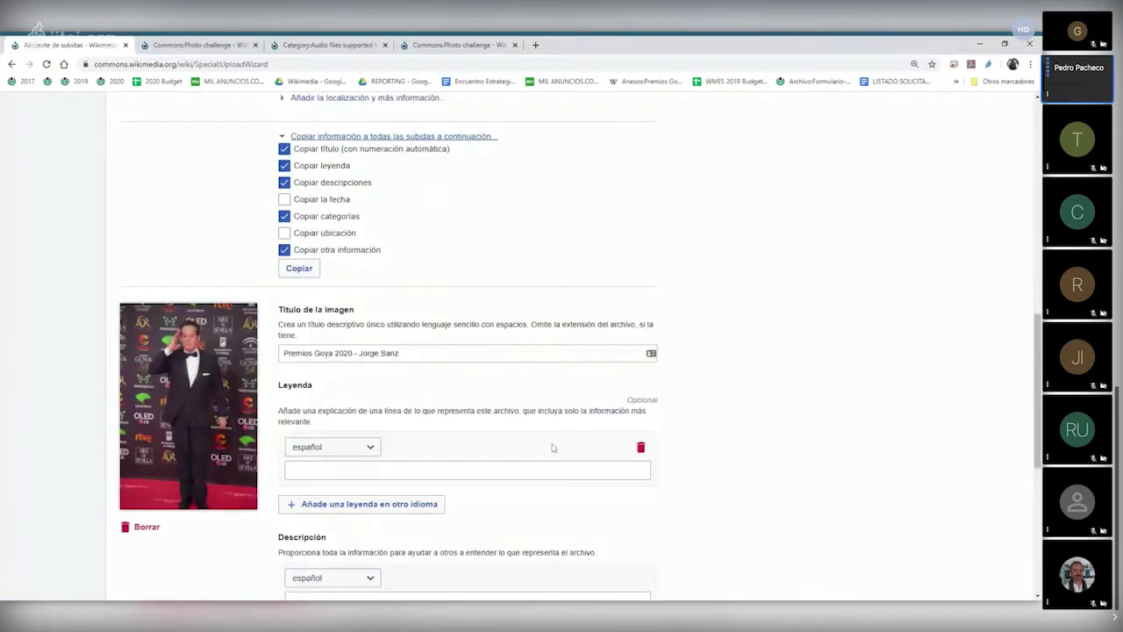
scroll(552, 448, up, 1)
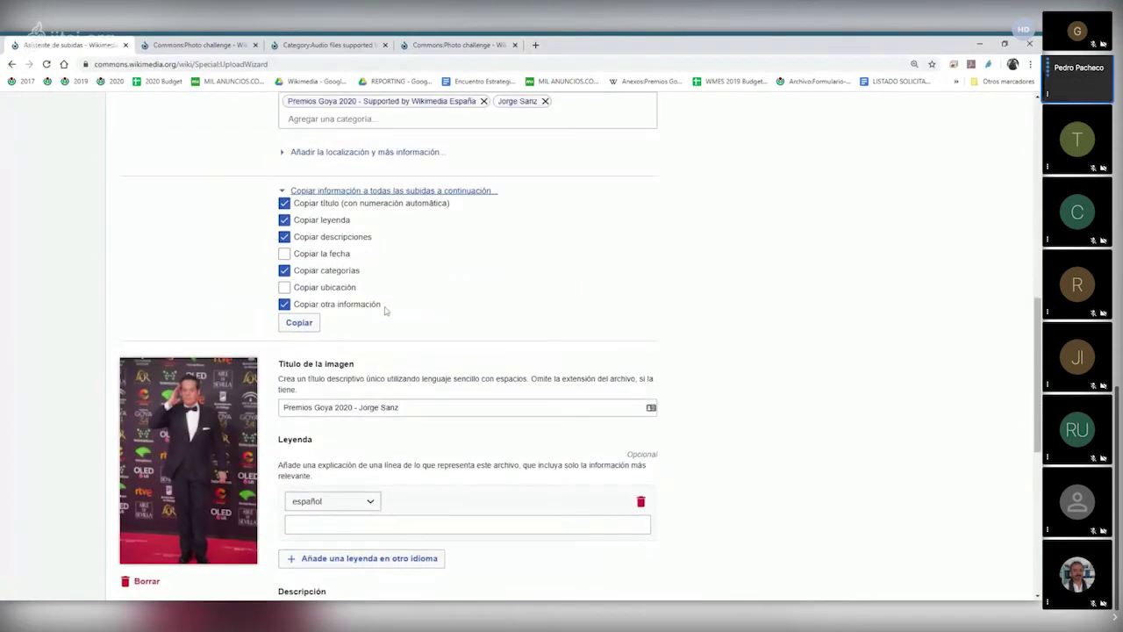
scroll(384, 310, up, 3)
click(282, 354)
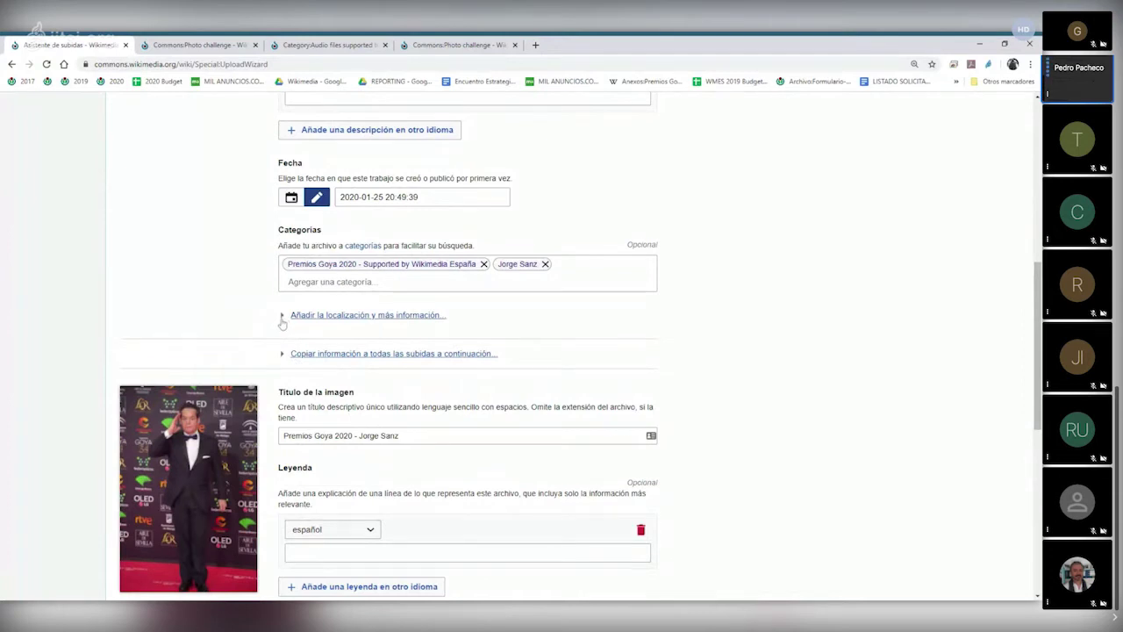
View the first image's optional location and other information fields, leaving them empty and collapsed
click(351, 315)
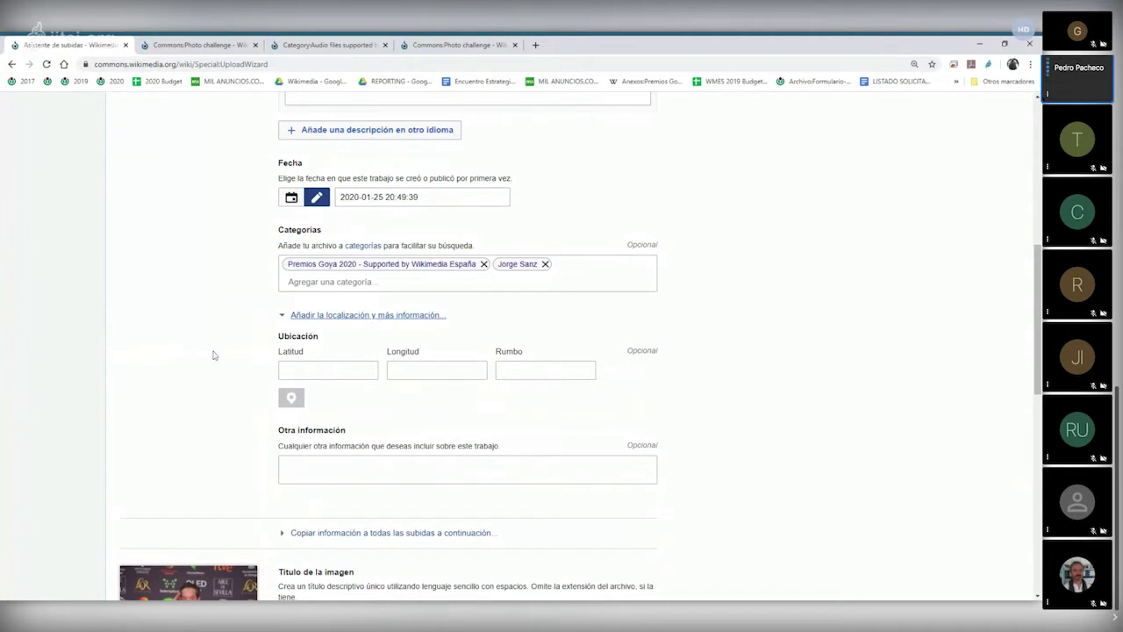
scroll(213, 356, up, 1)
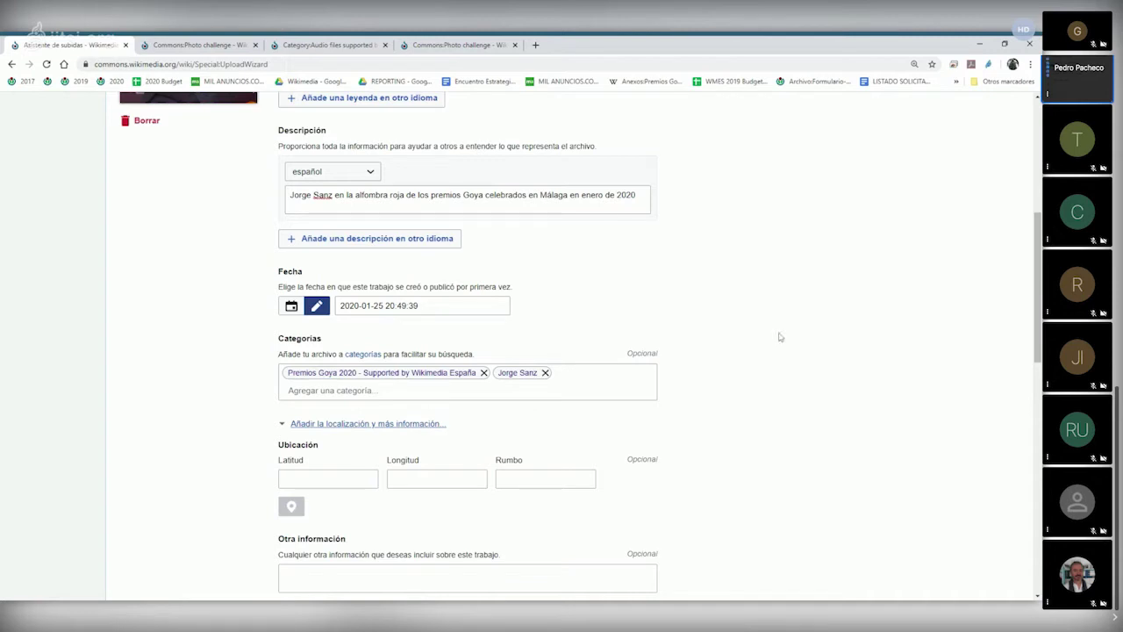
scroll(780, 337, down, 2)
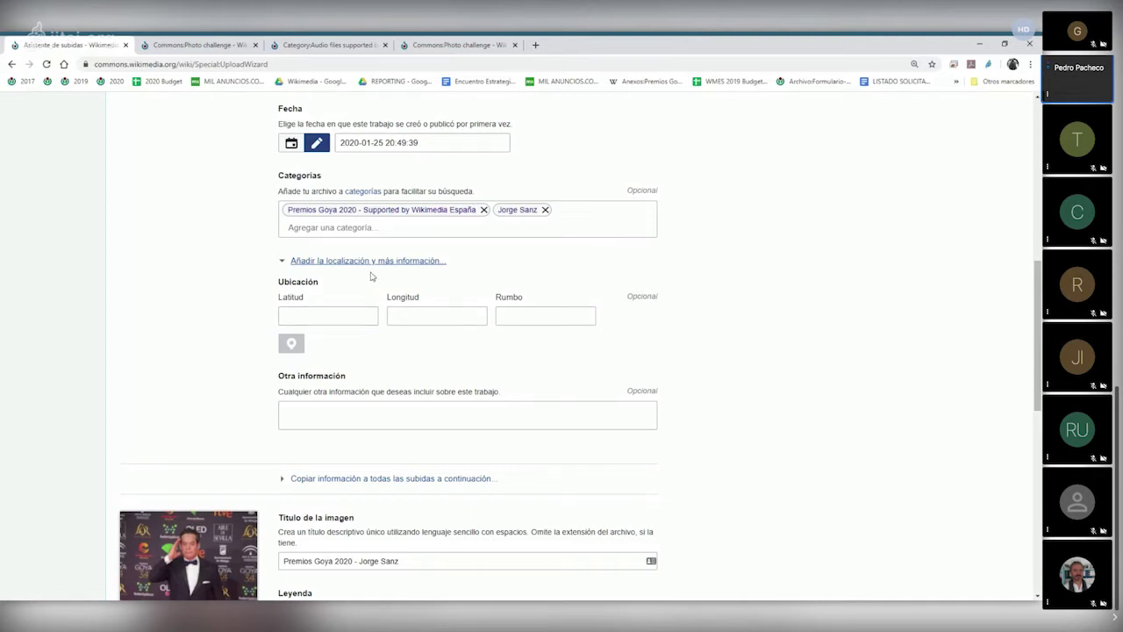
click(284, 262)
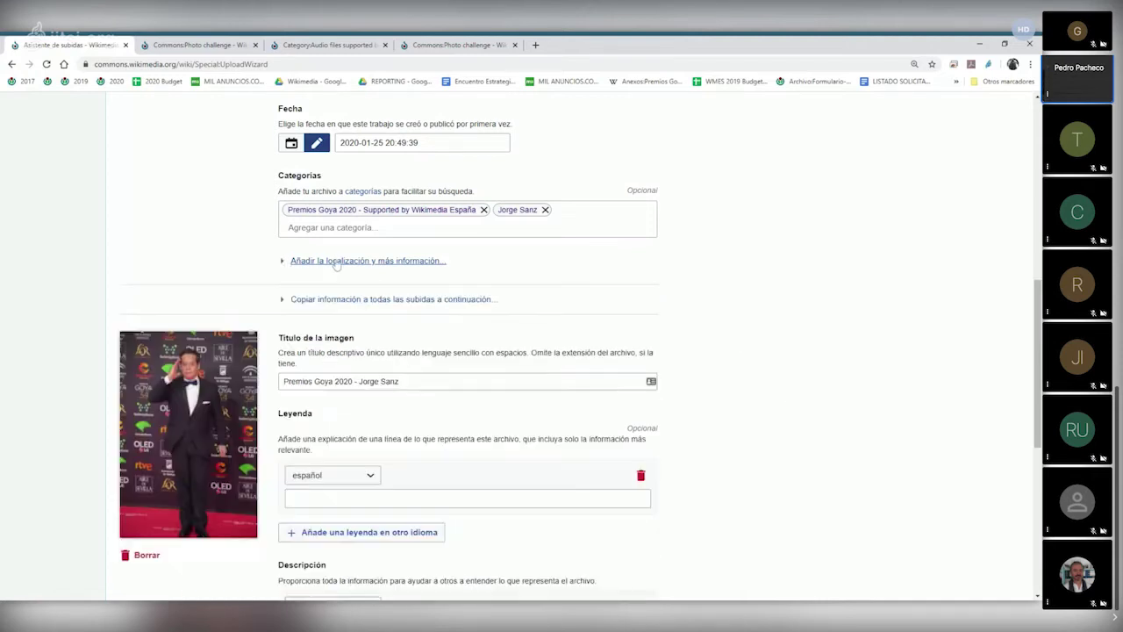
Copy the first image's caption, descriptions, categories and other information to the second image, excluding title, date and location
click(284, 300)
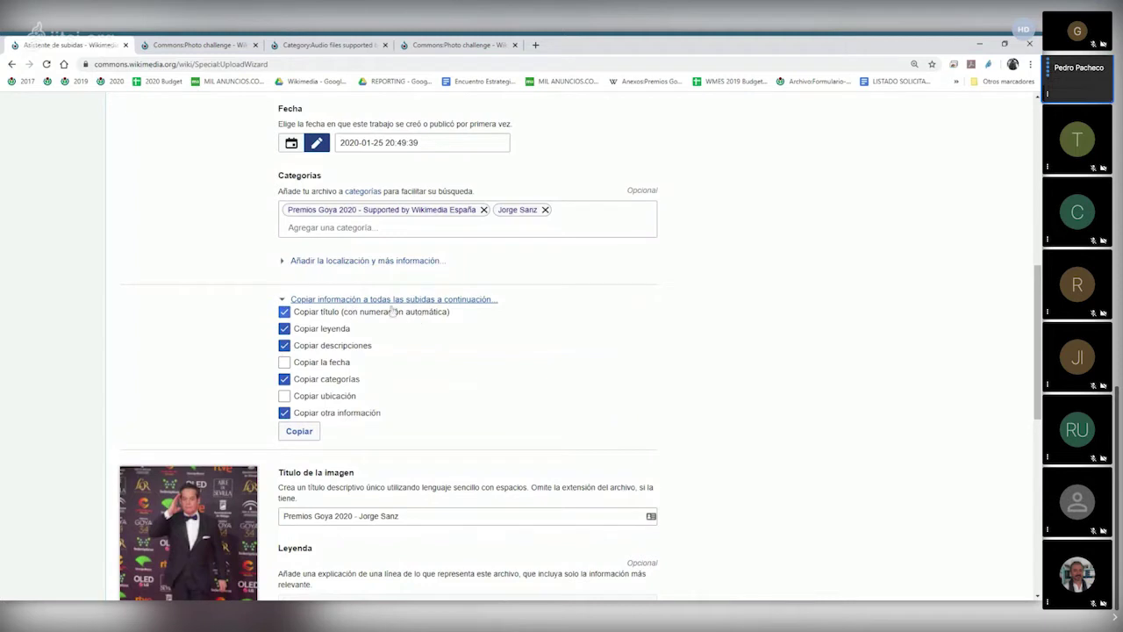
click(284, 313)
scroll(504, 417, down, 1)
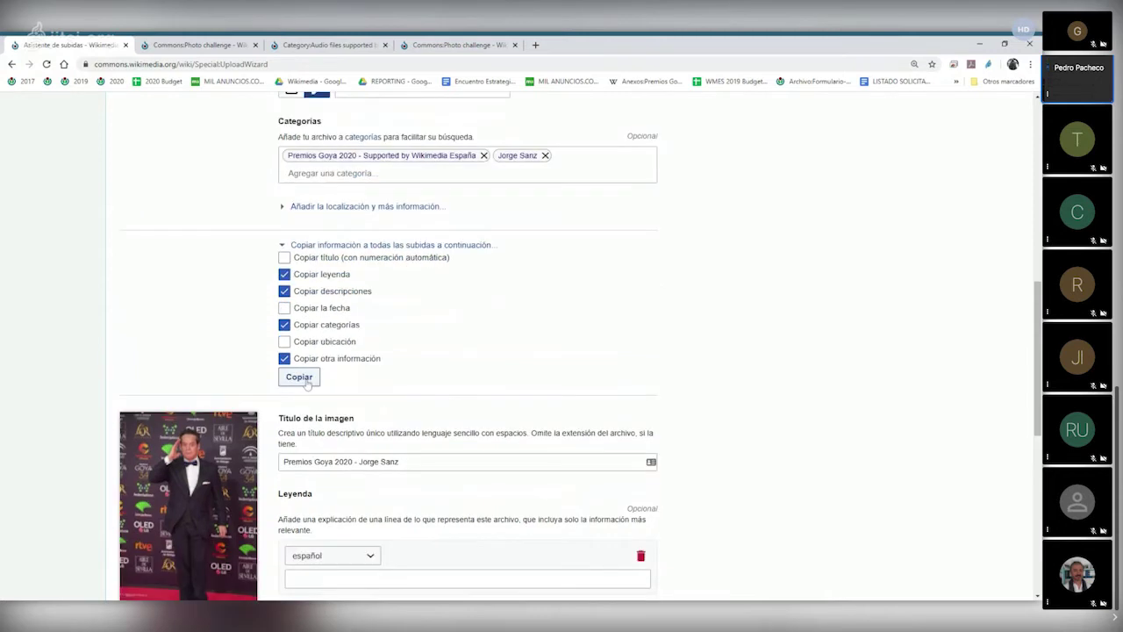
click(307, 384)
scroll(622, 445, down, 4)
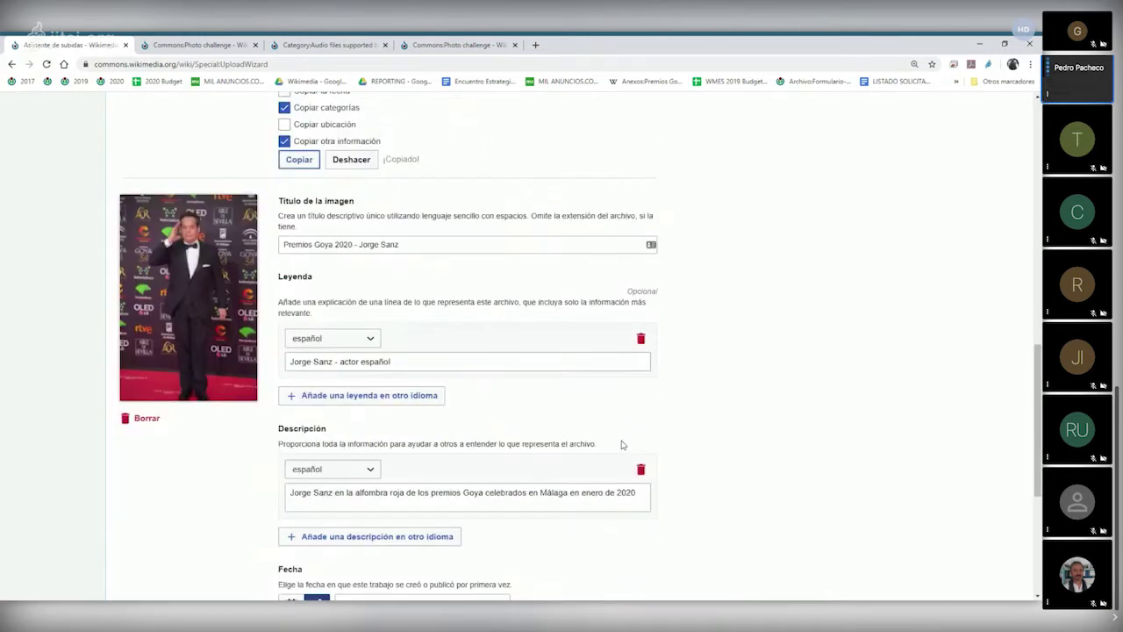
Check the second image's copied details and publish both files
scroll(621, 444, down, 5)
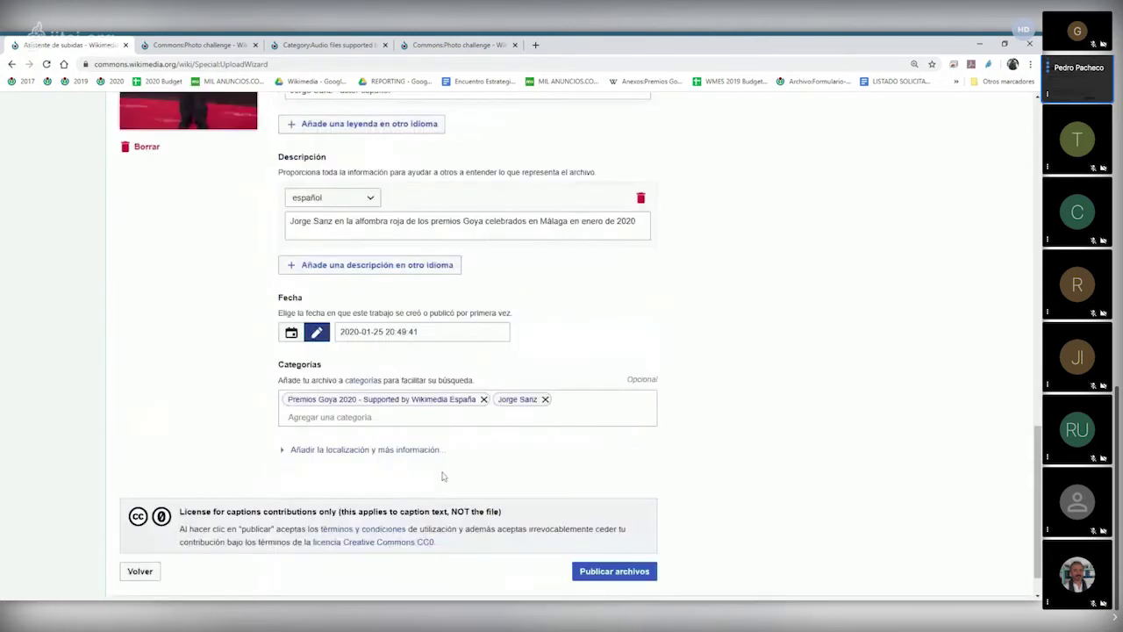
scroll(443, 475, up, 5)
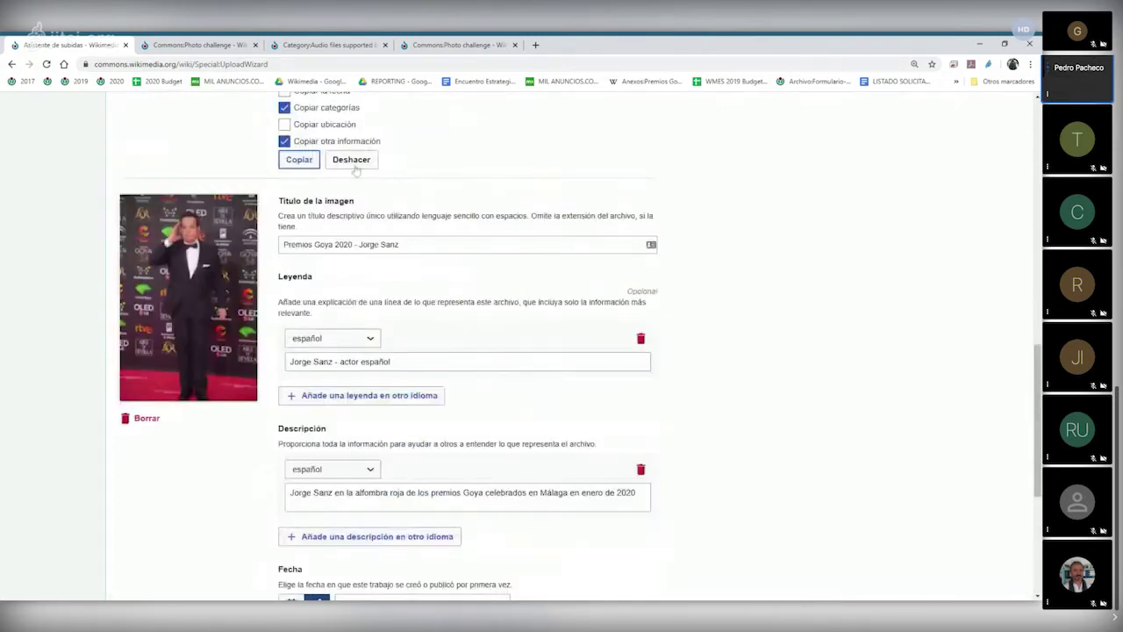
scroll(665, 441, down, 3)
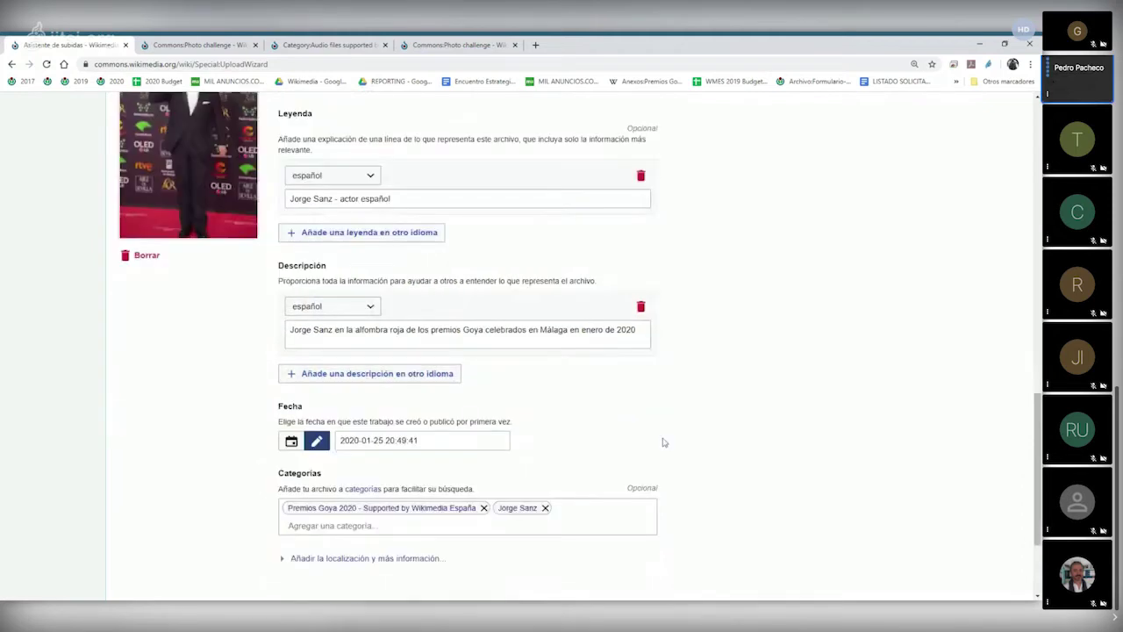
scroll(665, 442, down, 3)
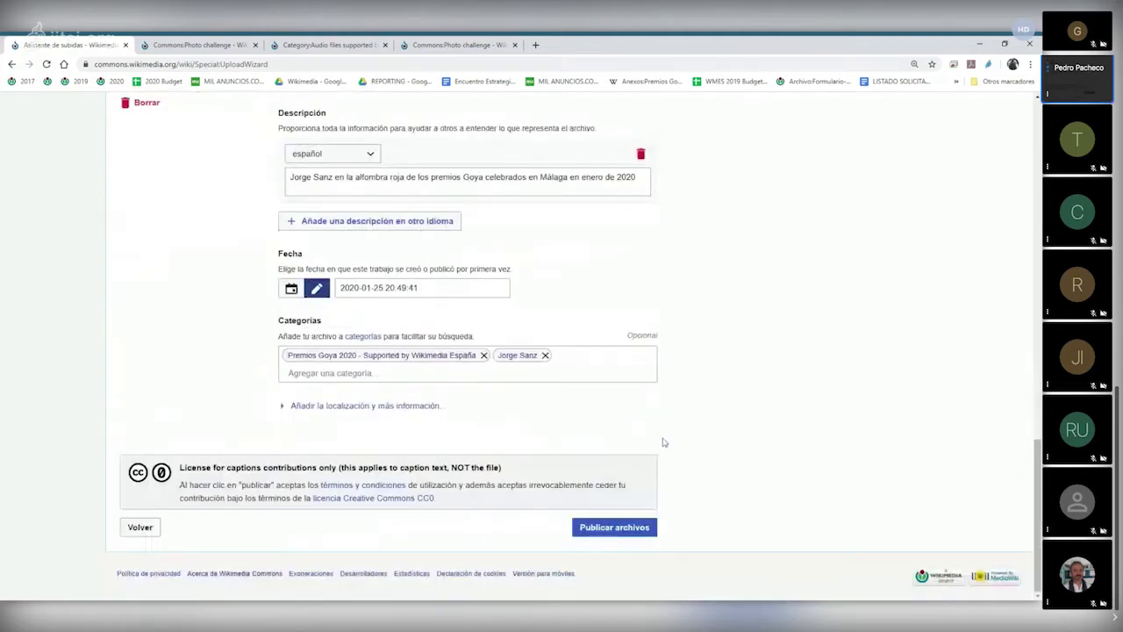
click(614, 527)
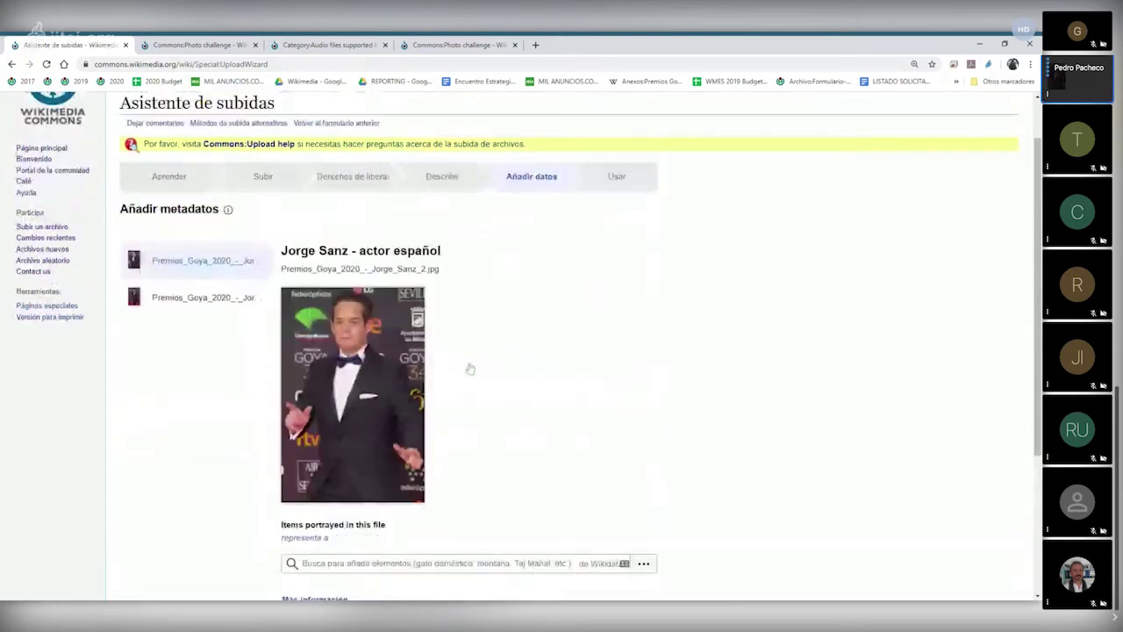
View the metadata forms of both published images, returning to Premios_Goya_2020_-_Jorge_Sanz_2.jpg
scroll(481, 408, down, 1)
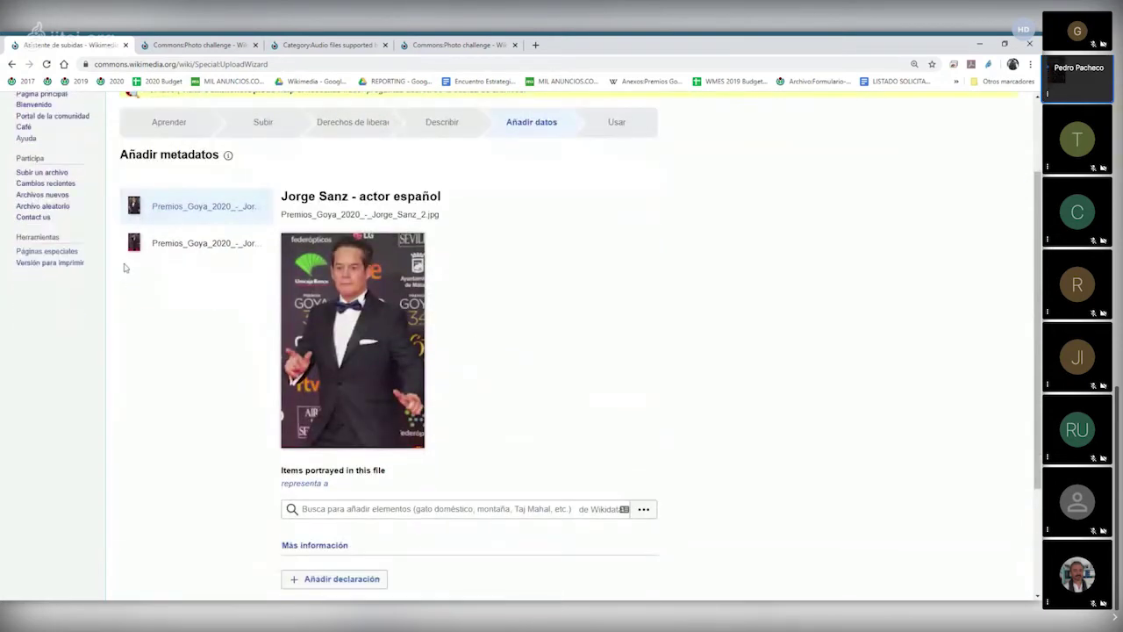
click(192, 216)
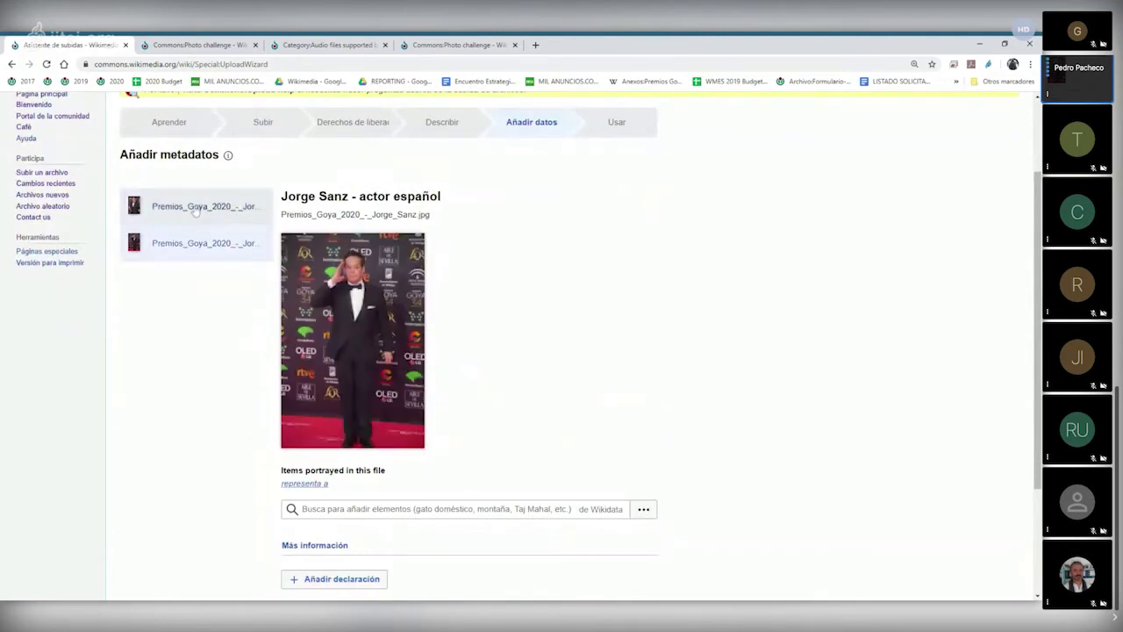
click(229, 214)
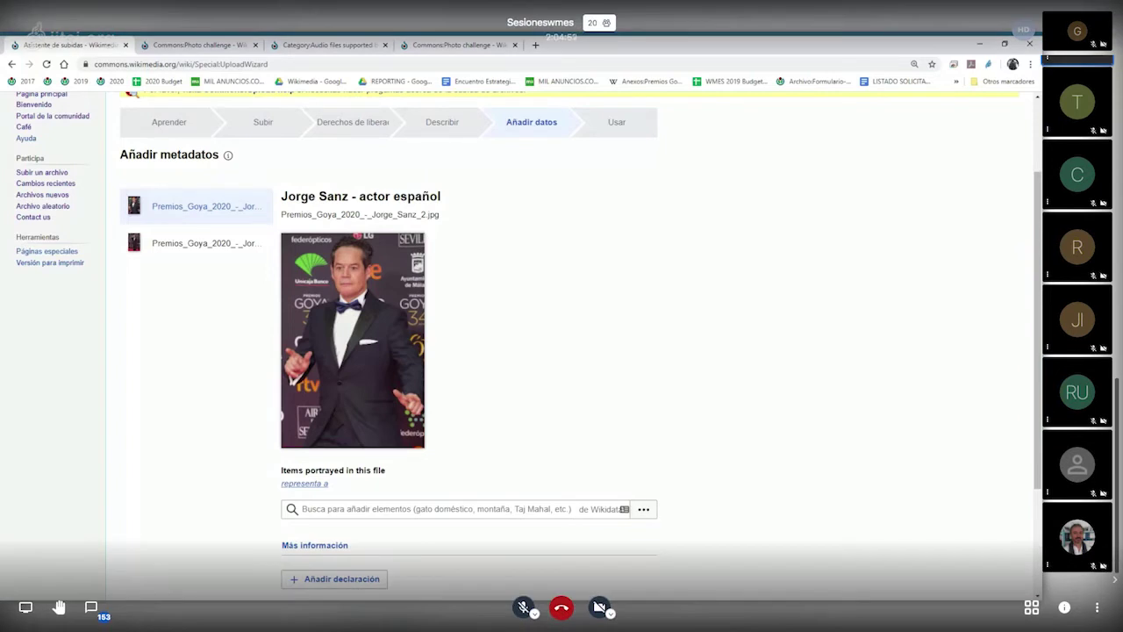
Open Wikidata in a new browser tab
click(535, 45)
text(w)
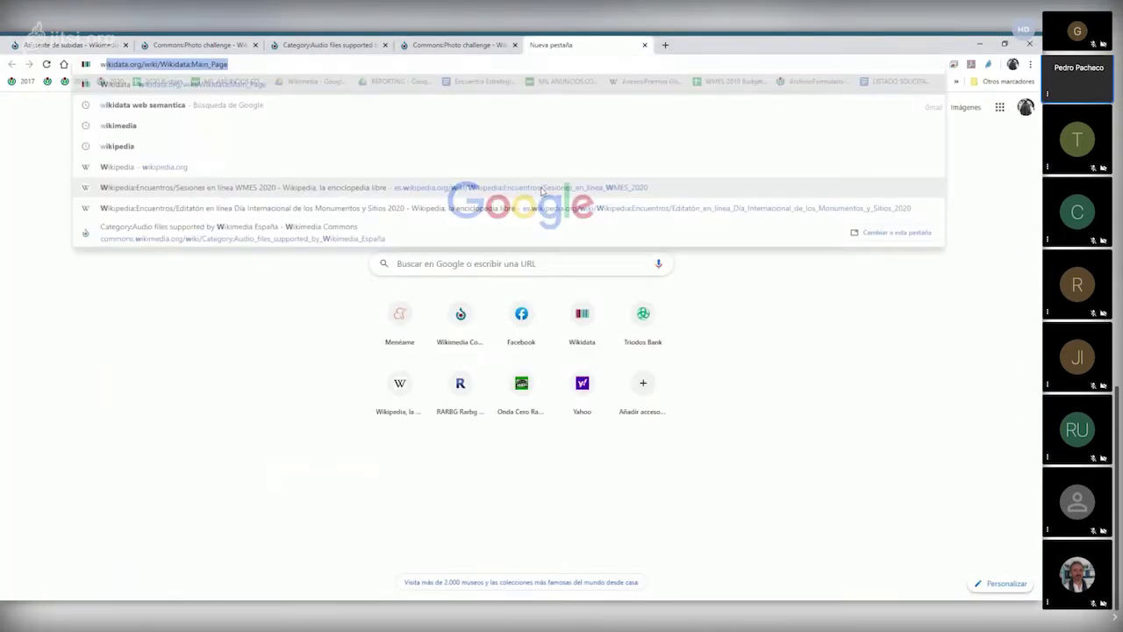